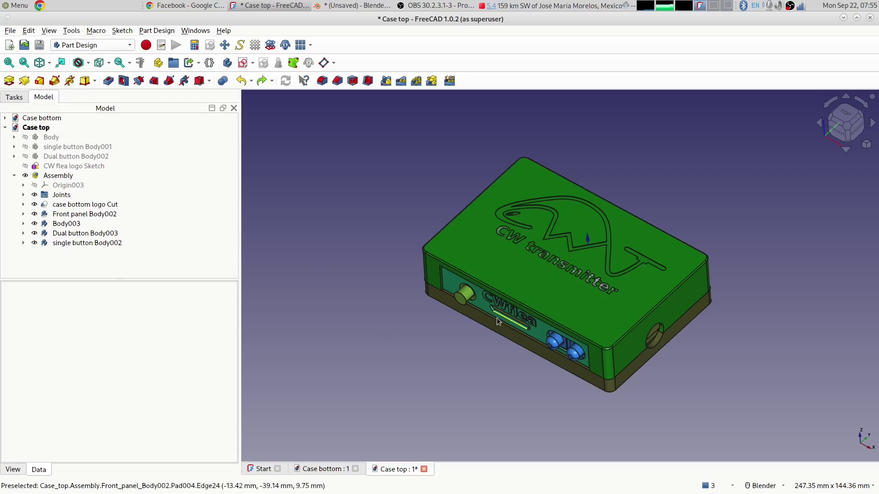
- Orbit the case-top model to a low front view
middle_drag(552, 263, 554, 242)
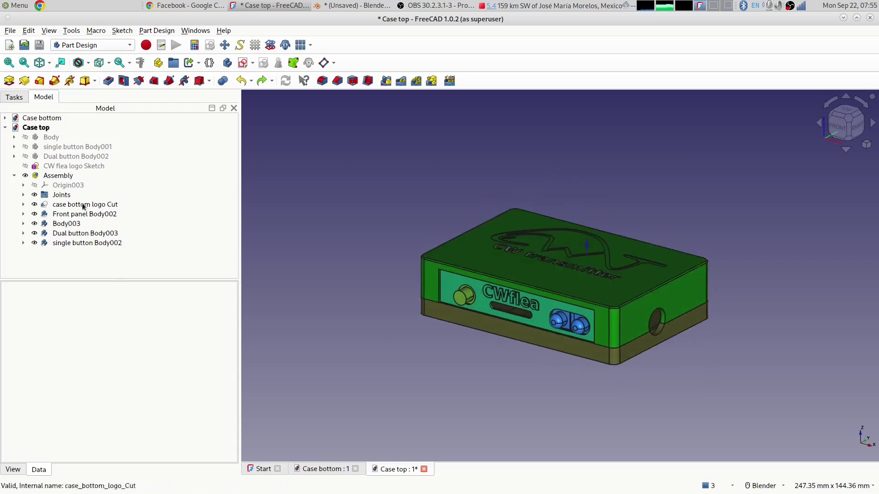
click(56, 177)
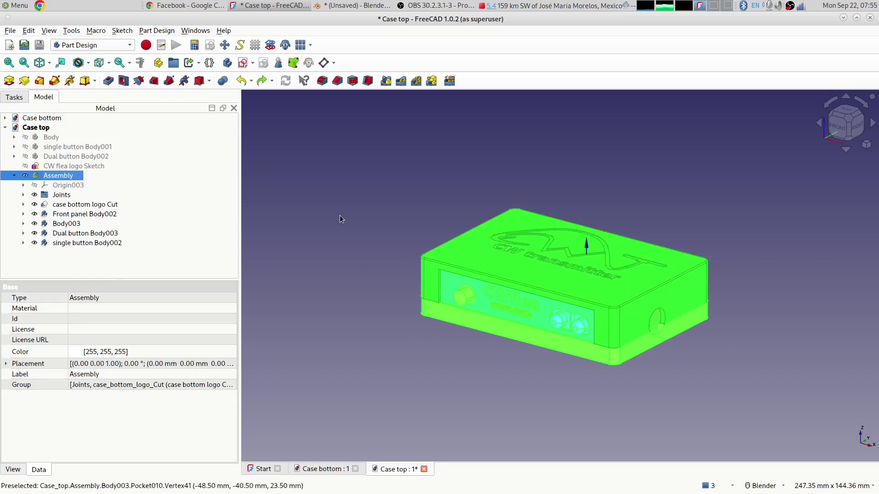
click(613, 209)
middle_drag(618, 211, 572, 284)
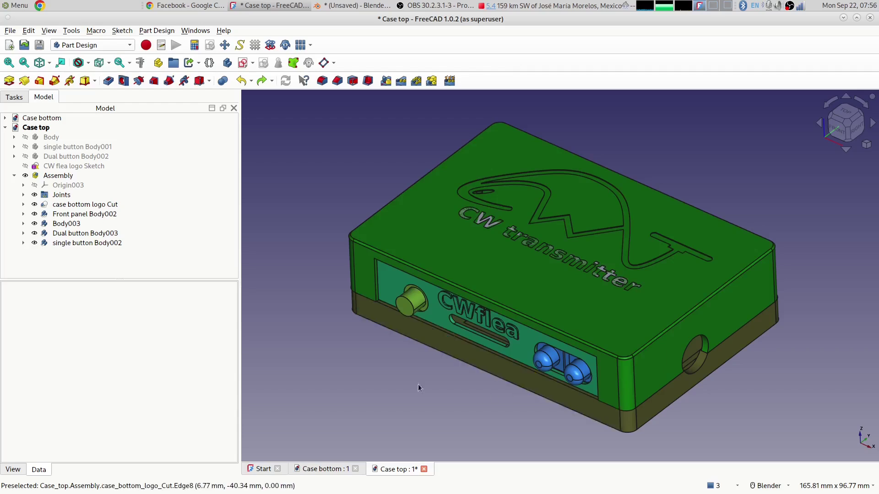
- Hide the Assembly and show only the bare case-top Body
click(48, 175)
key(space)
click(42, 128)
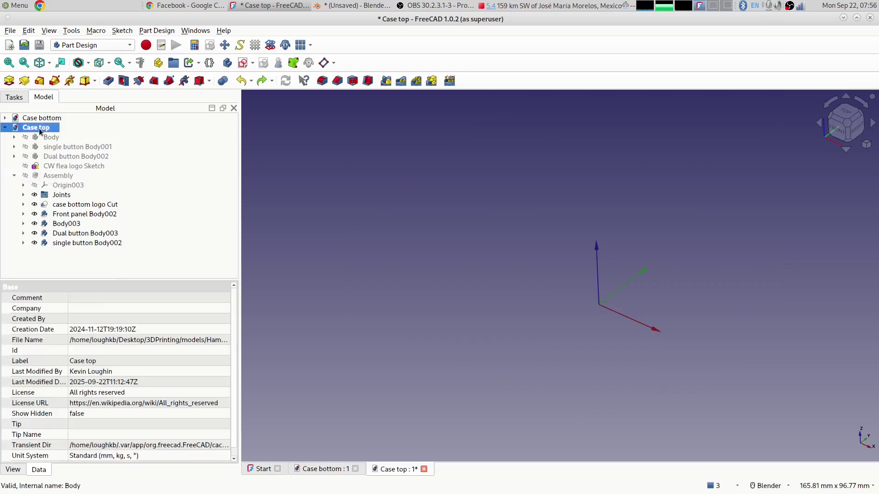
click(48, 138)
key(space)
click(338, 207)
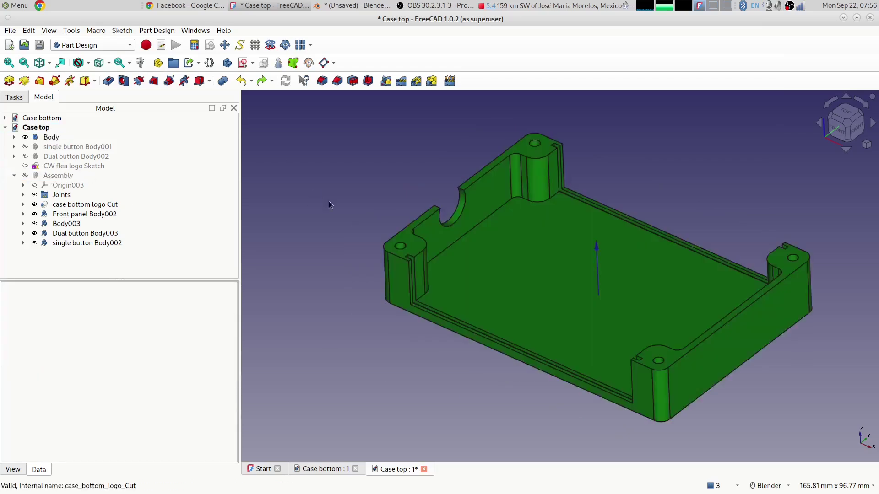
- Assign the Plastic material to the case-top Body
click(46, 138)
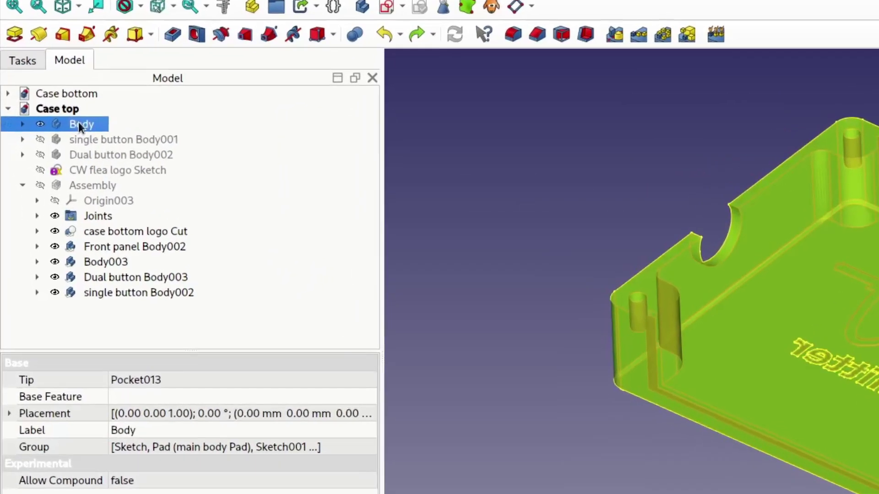
right_click(49, 136)
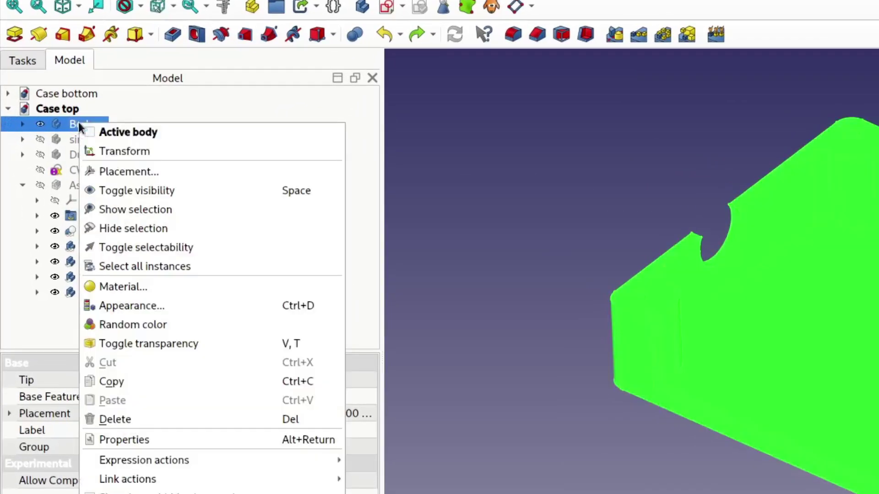
click(151, 289)
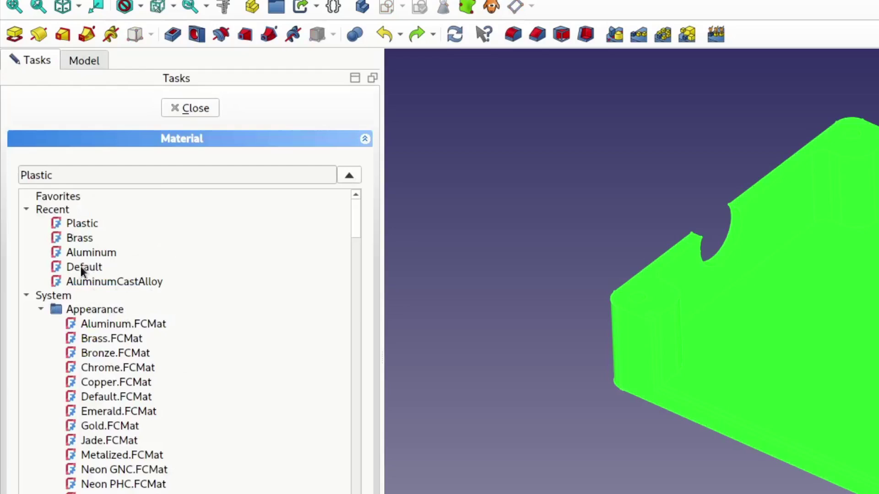
click(81, 225)
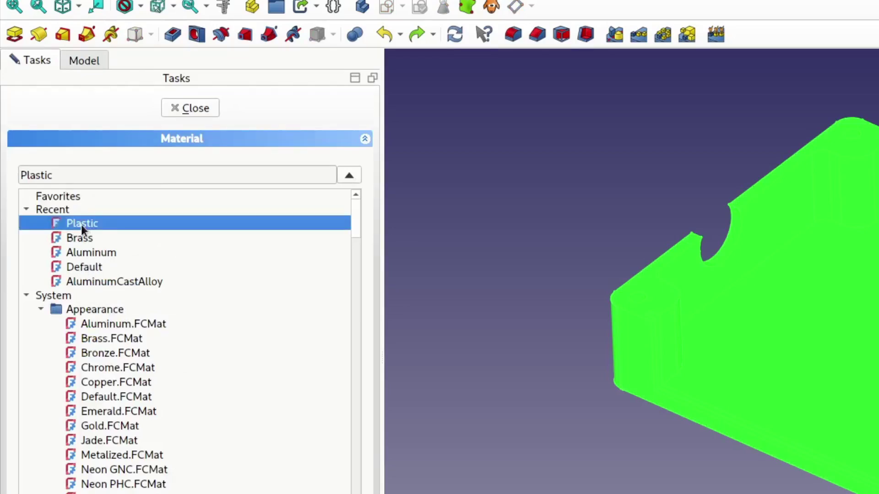
click(191, 110)
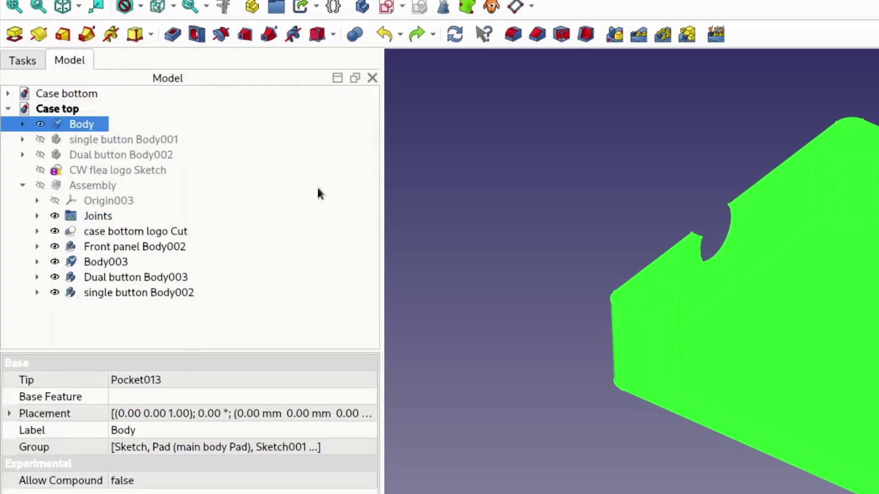
click(575, 252)
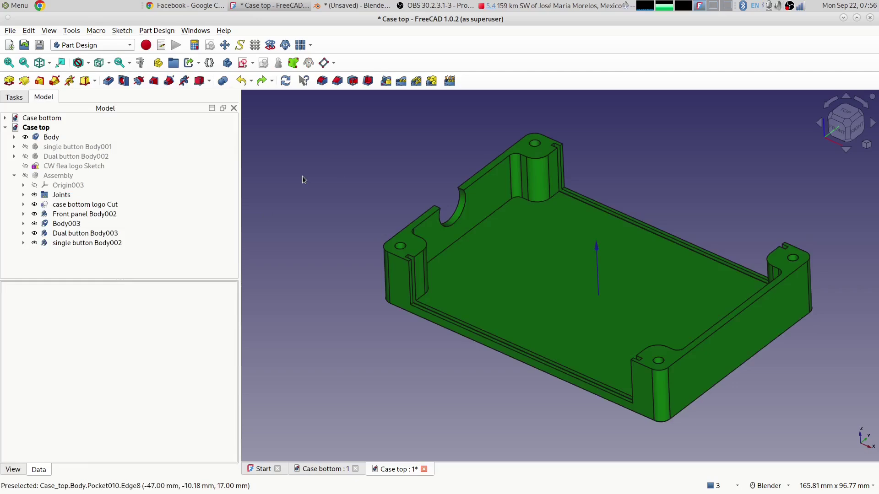
- Hide the case-top Body and show the full Assembly again
click(48, 128)
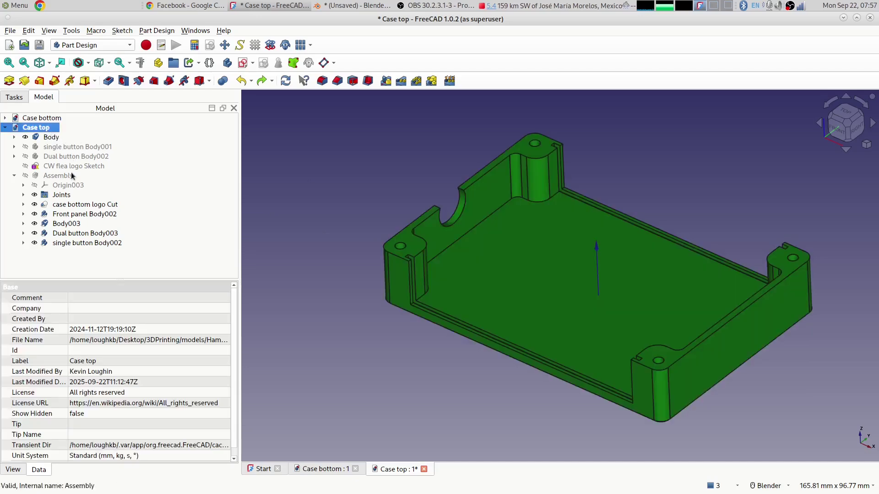
key(Down)
key(space)
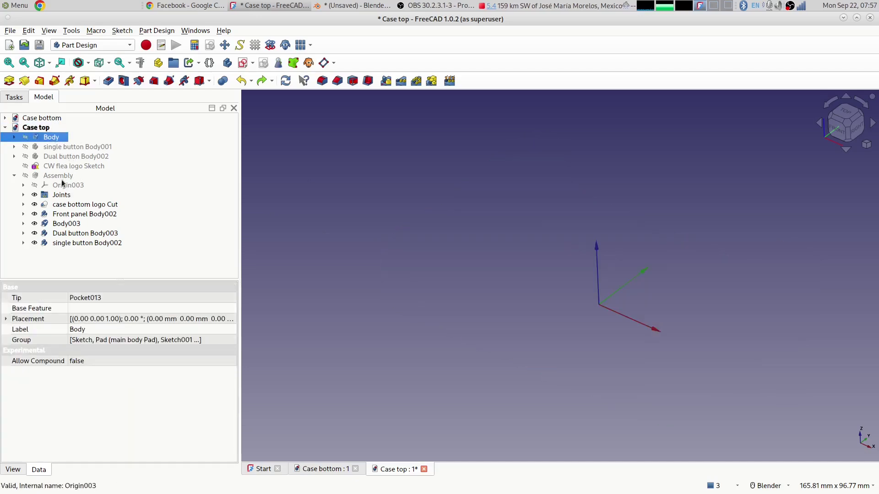
click(61, 178)
key(space)
click(282, 161)
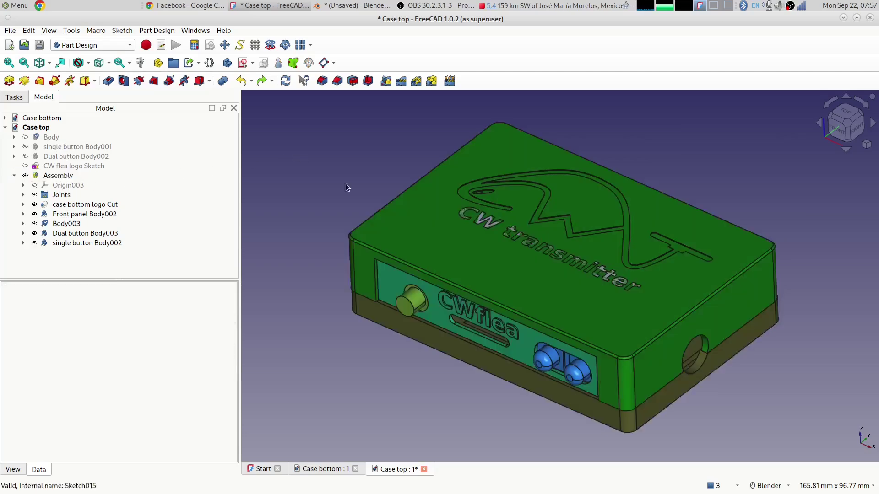
- Orbit the case, check its parts in the tree, and leave the whole Assembly selected
middle_drag(563, 293, 547, 259)
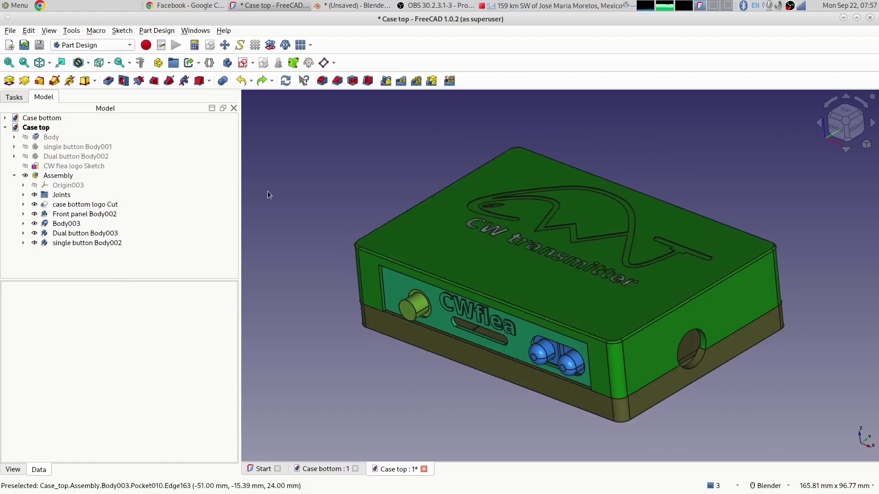
click(62, 176)
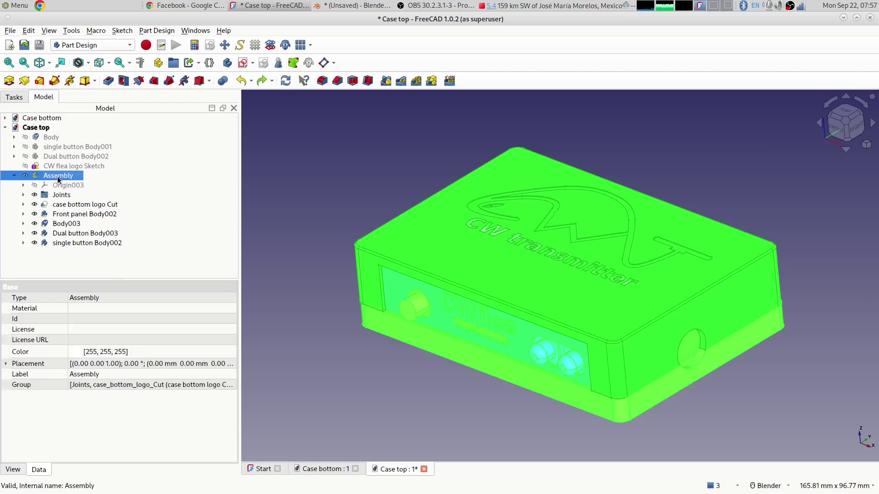
click(66, 214)
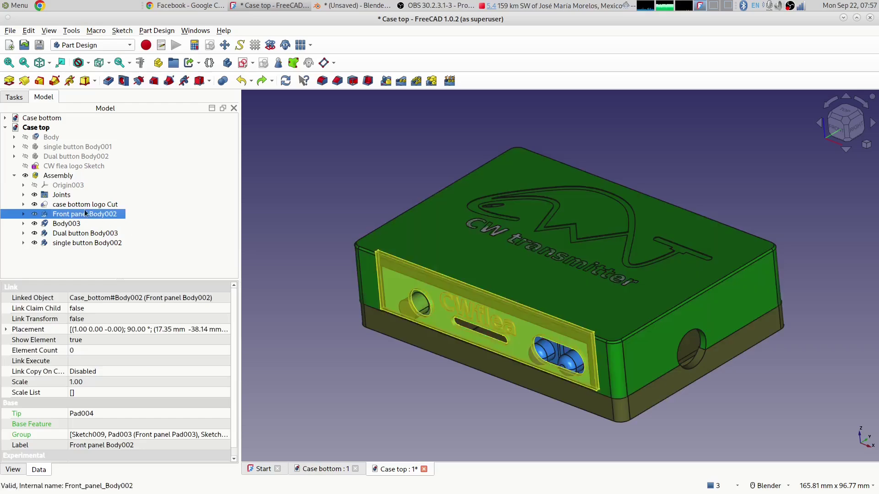
shift+click(67, 242)
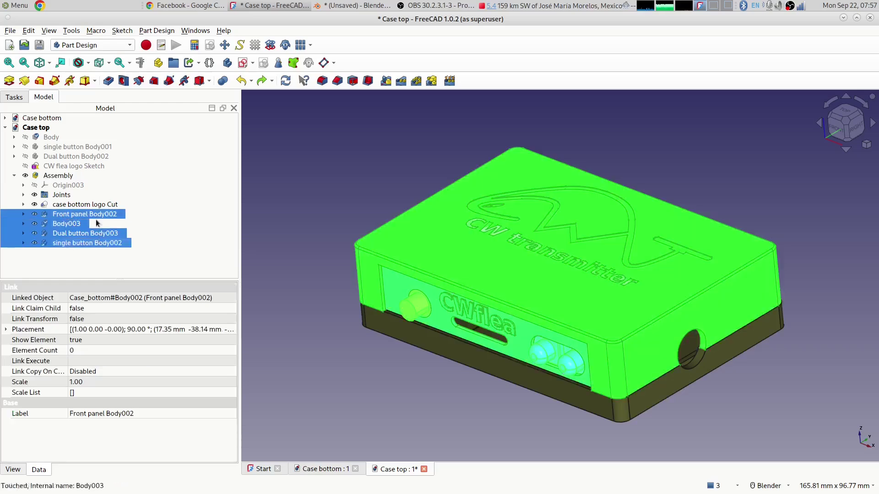
click(80, 195)
click(60, 176)
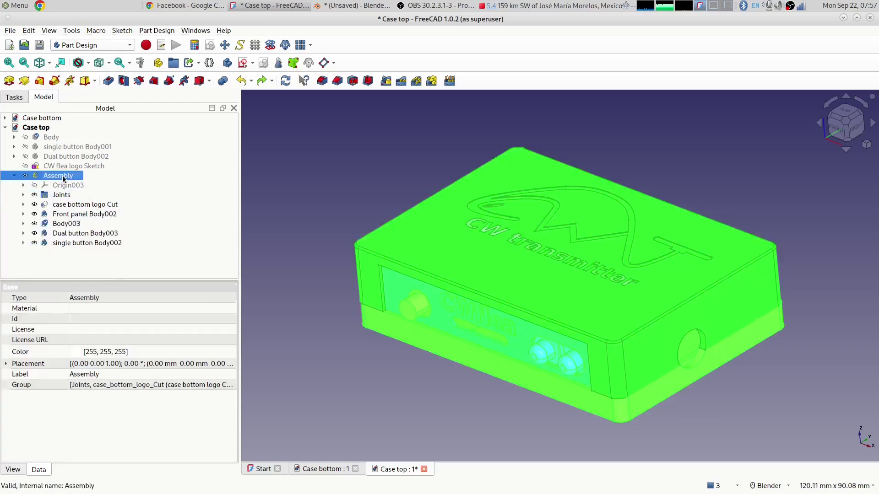
- Export the Assembly as glTF, replacing Case top-Assembly.gltf, then switch to Blender
click(10, 30)
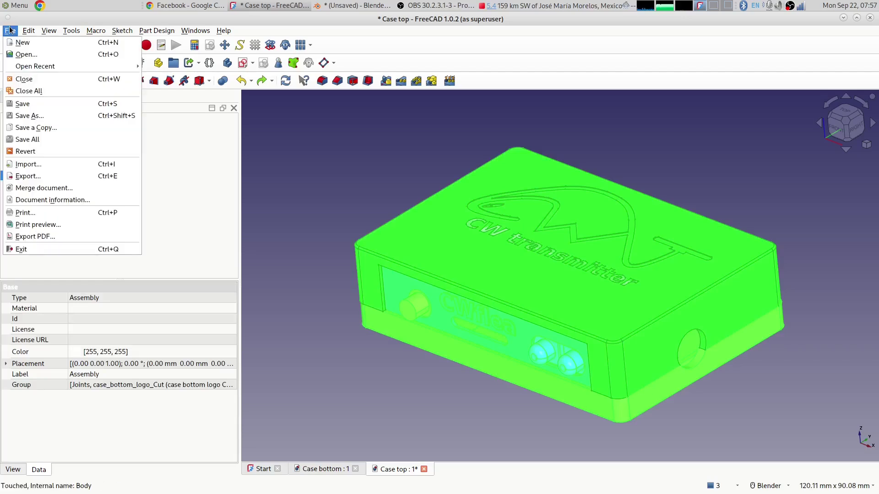
click(28, 176)
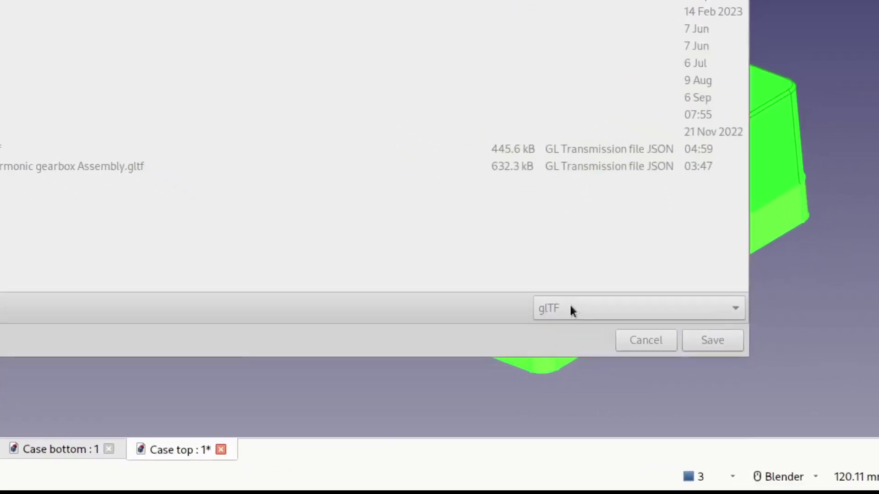
click(625, 365)
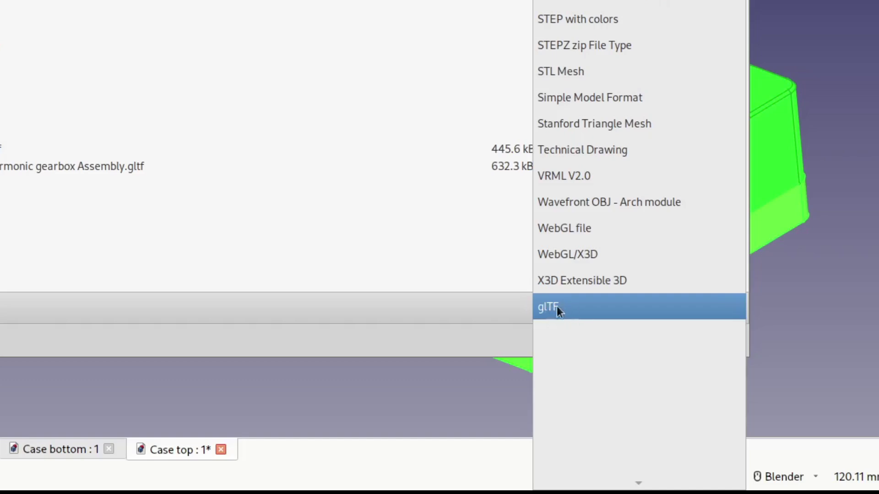
click(480, 318)
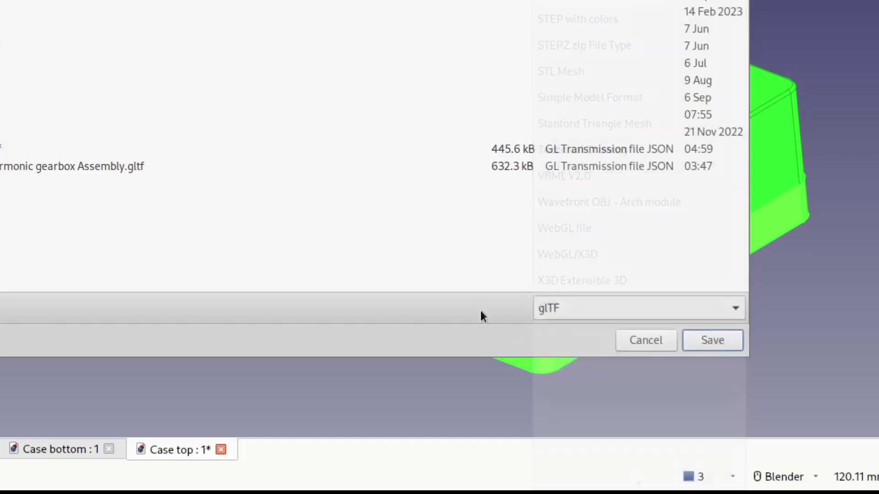
click(699, 374)
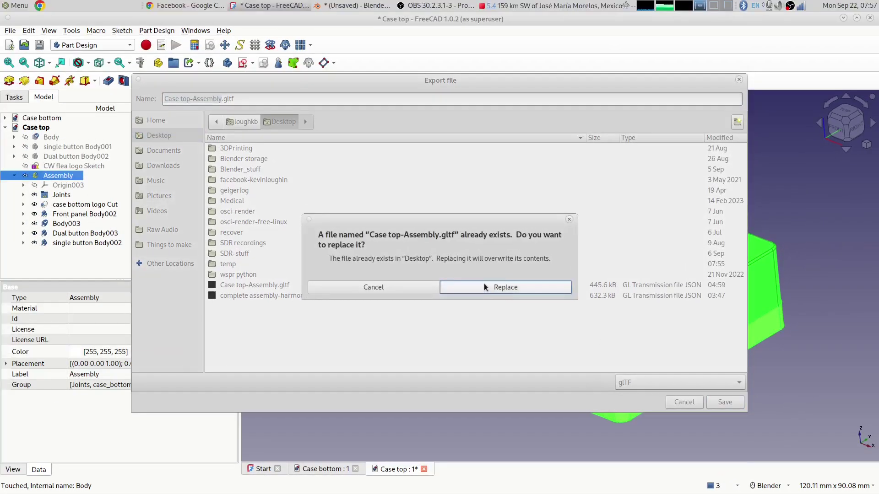
click(484, 284)
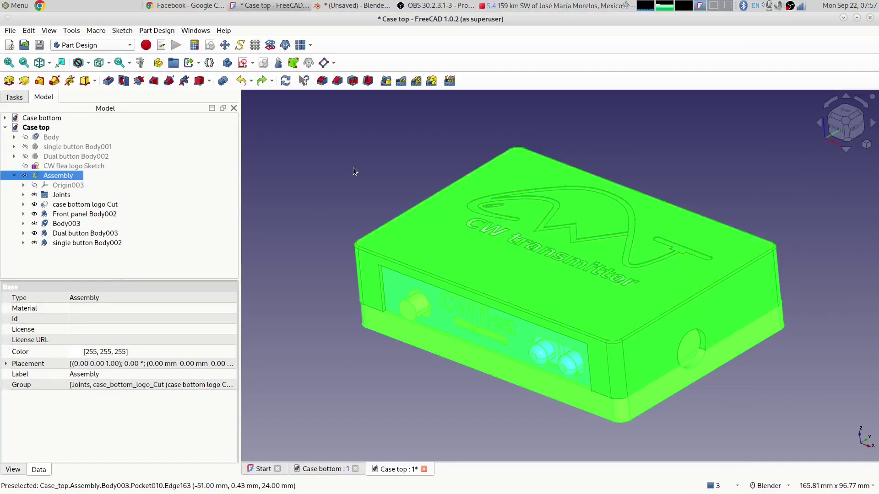
key(alt+Tab)
key(alt+Tab)
key(alt+Tab)
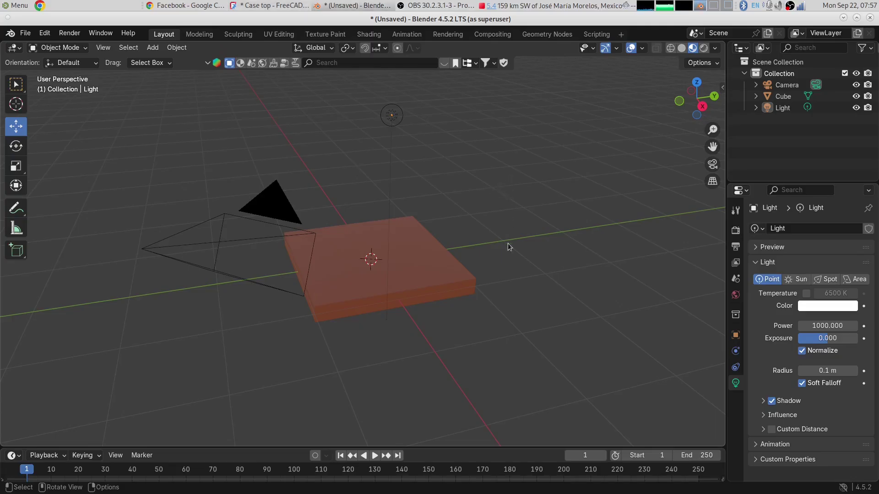
- Orbit Blender's default scene and inspect the Cube plate and the Light
middle_drag(508, 246, 493, 256)
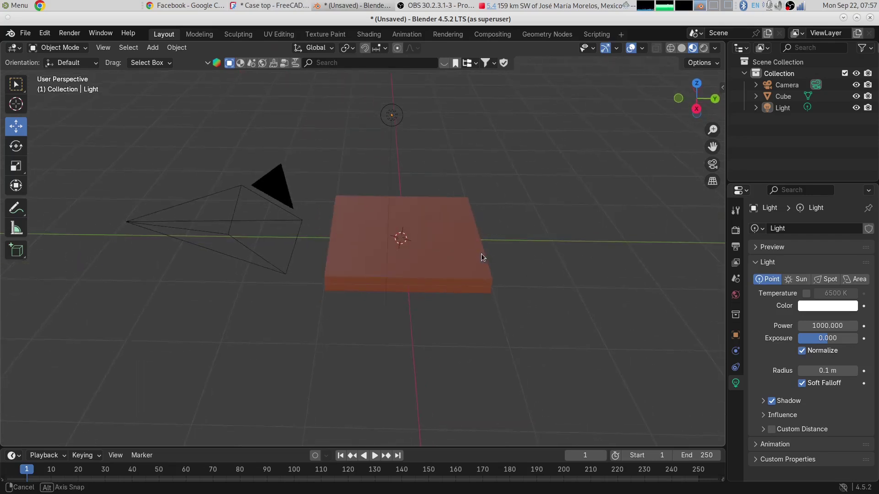
click(444, 242)
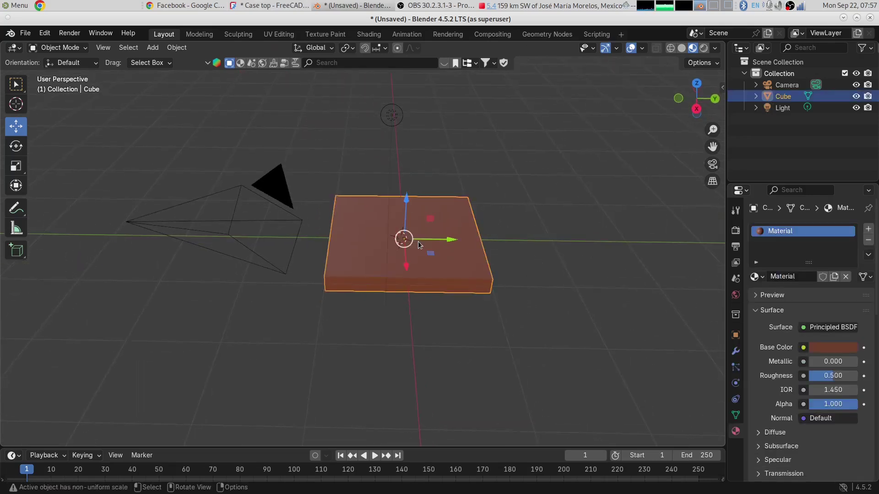
click(394, 117)
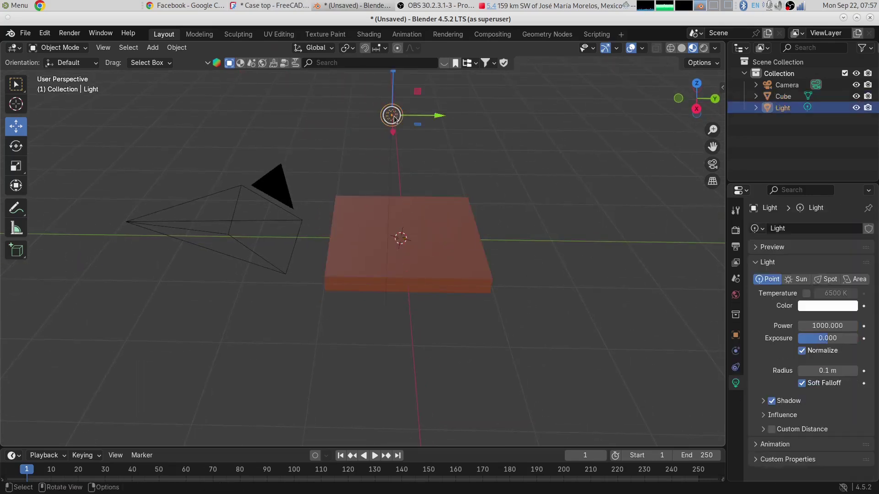
click(502, 189)
middle_drag(508, 239, 552, 225)
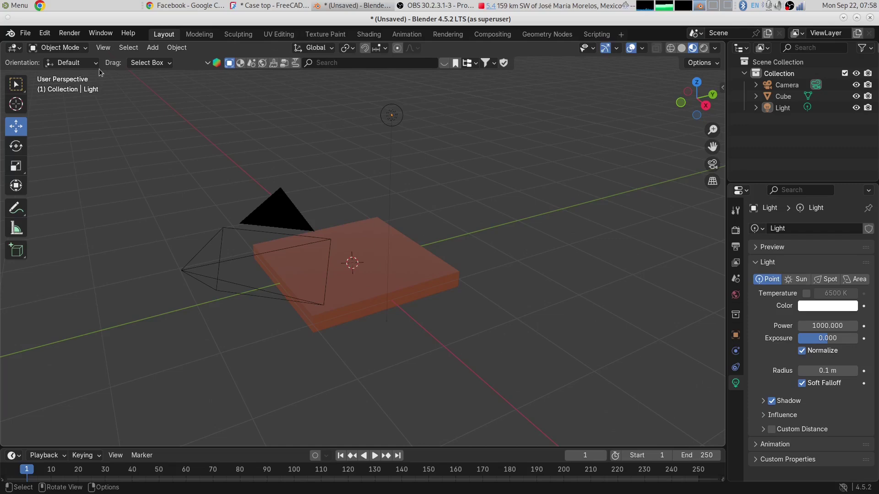
- Import Case top-Assembly.gltf from the Desktop as a glTF 2.0 file
click(25, 33)
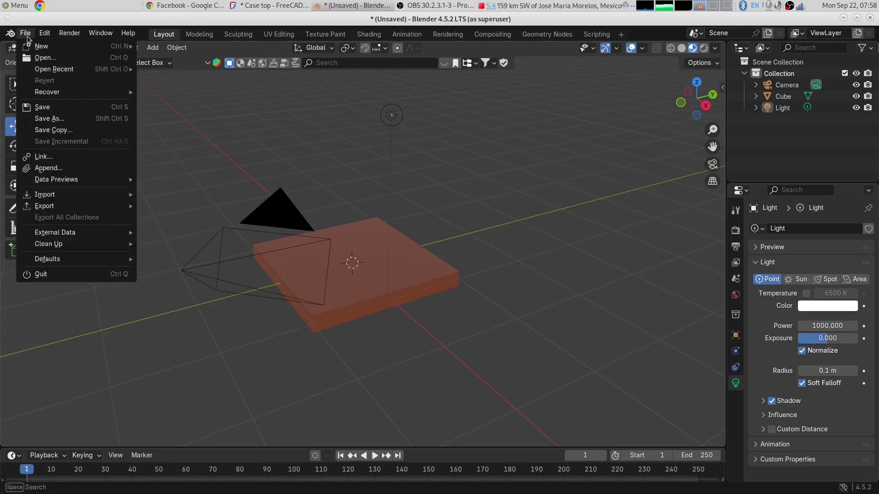
mouse_move(55, 194)
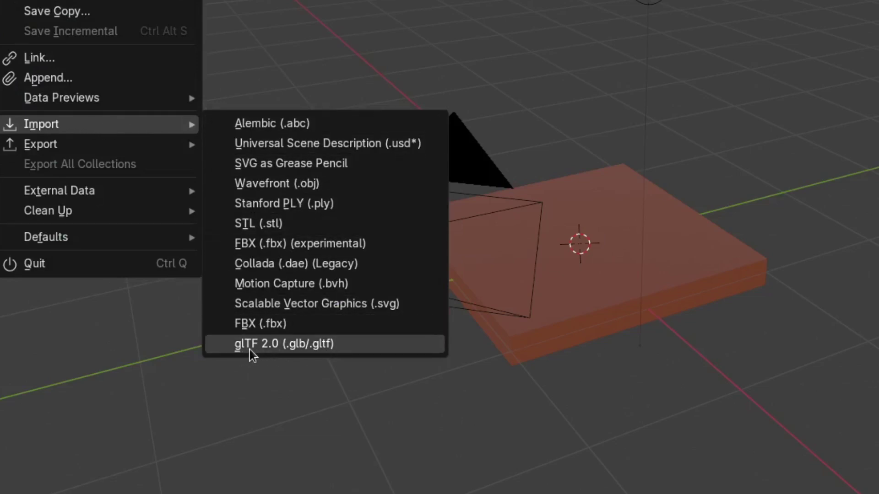
click(259, 344)
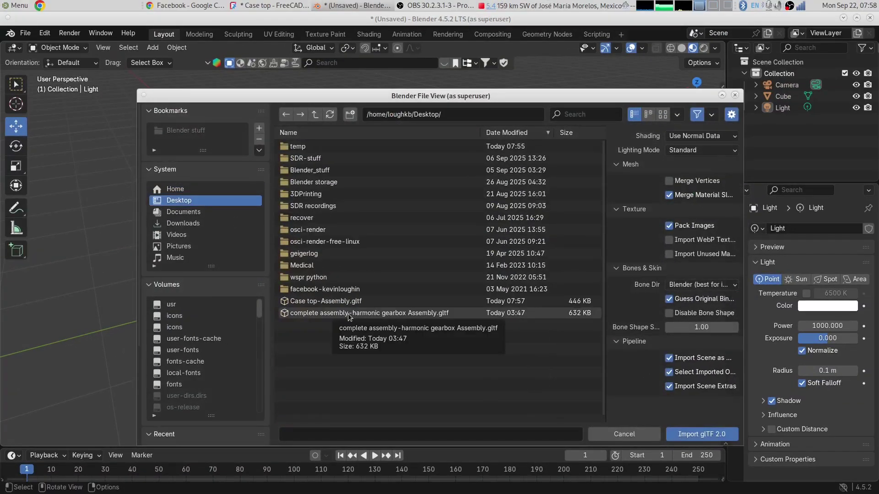
click(346, 302)
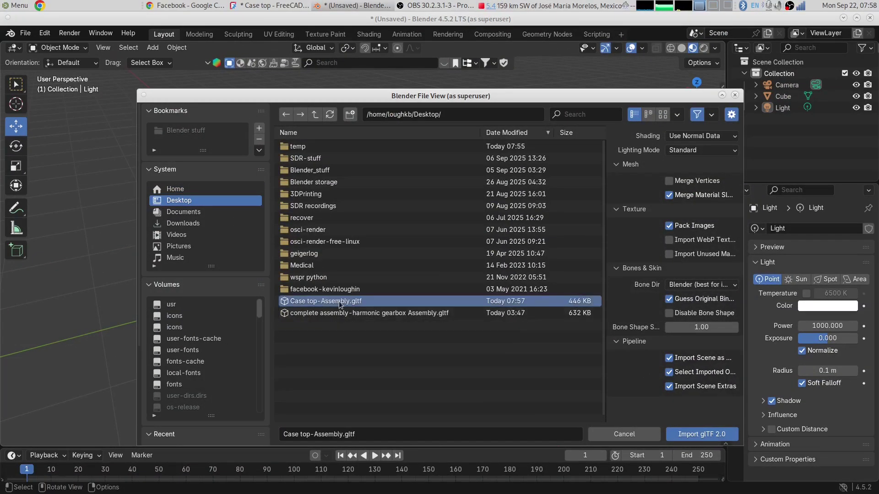
click(696, 436)
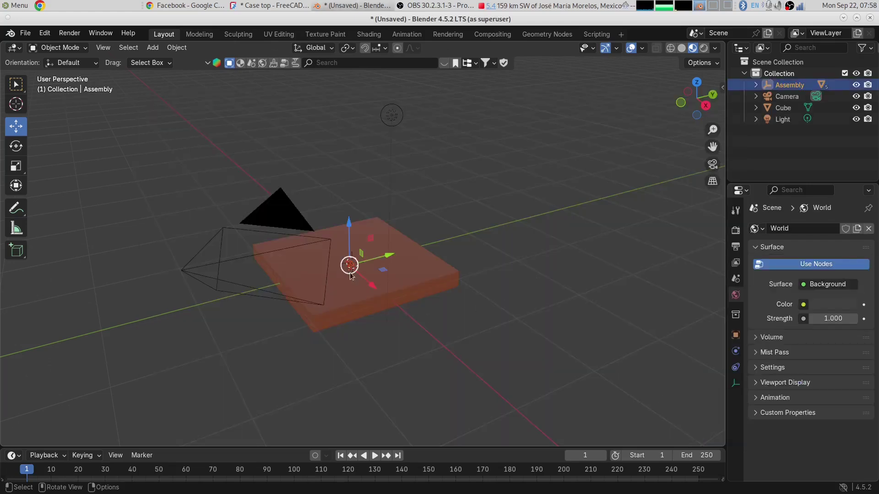
- Raise the imported Assembly along the Z axis
scroll(351, 275, up, 6)
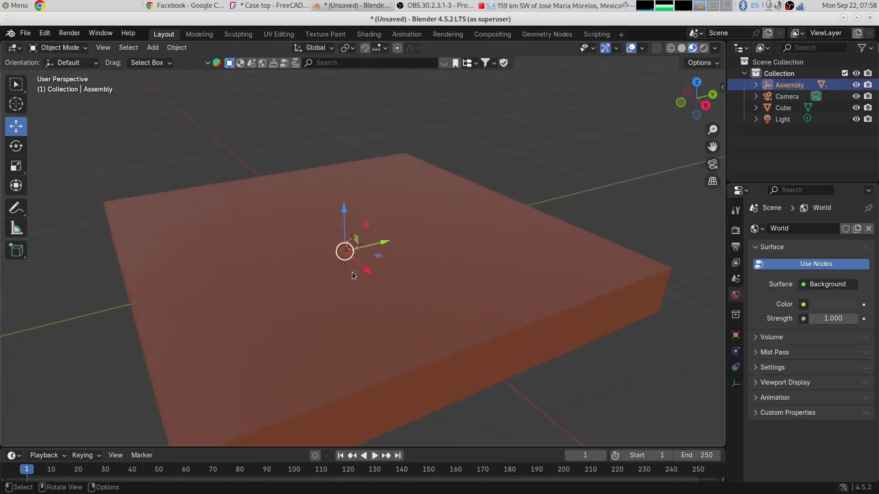
scroll(353, 272, up, 4)
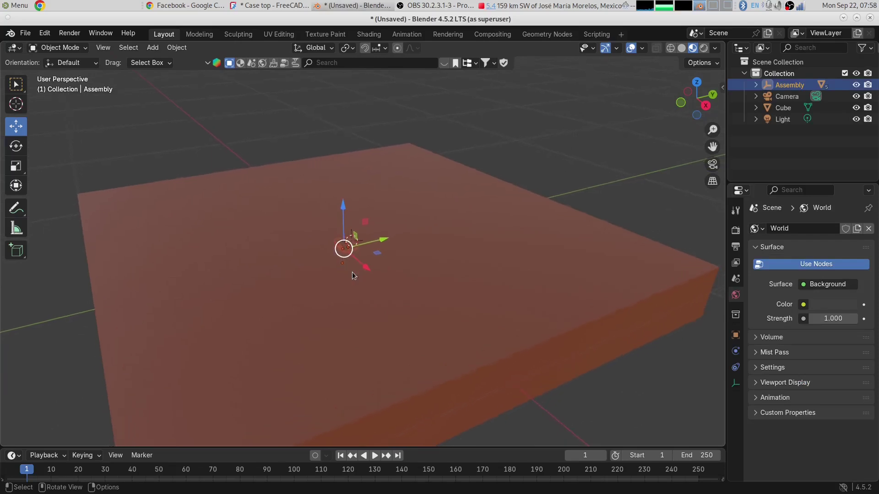
scroll(352, 272, down, 1)
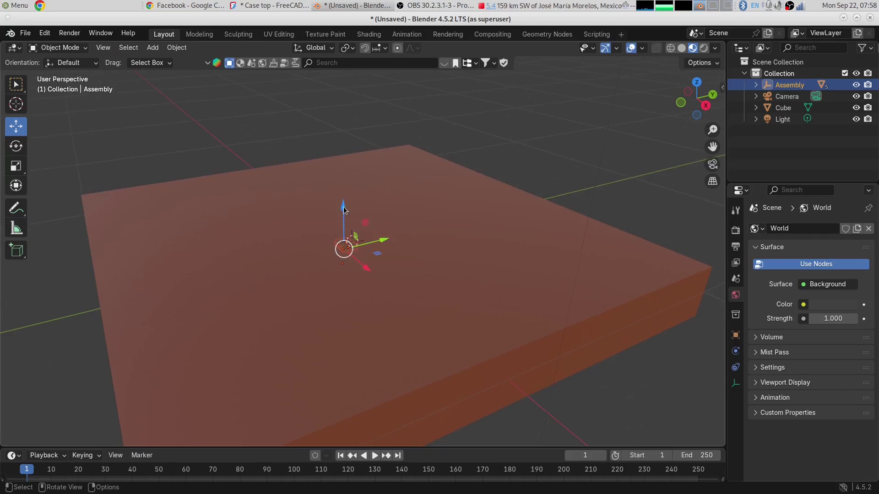
drag(344, 210, 347, 243)
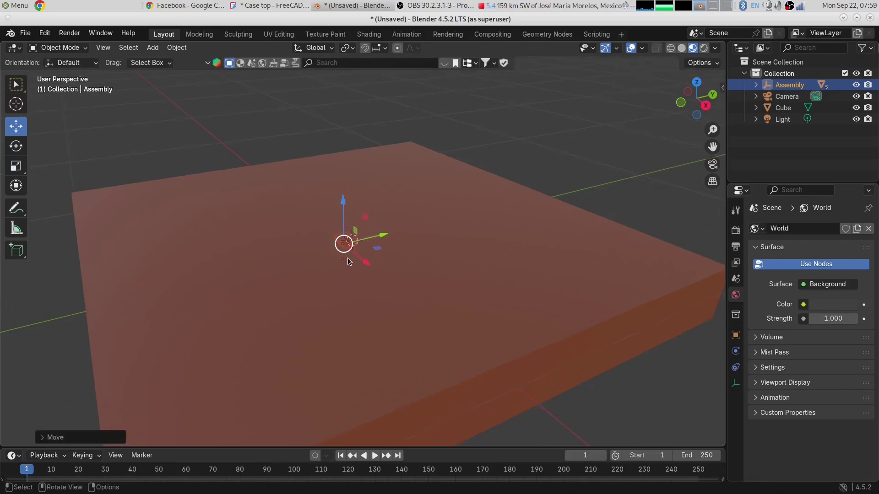
scroll(347, 258, down, 3)
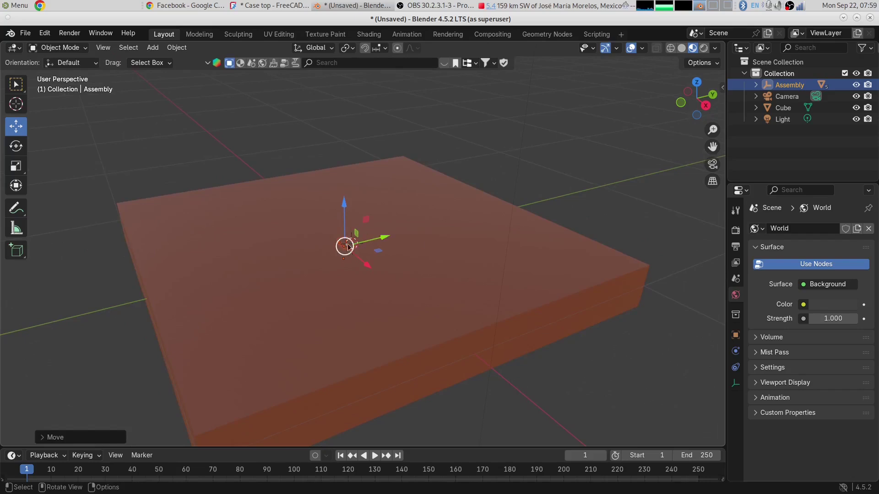
- Scale the Assembly about 2.8× and lift it onto the reddish Cube plate
click(17, 168)
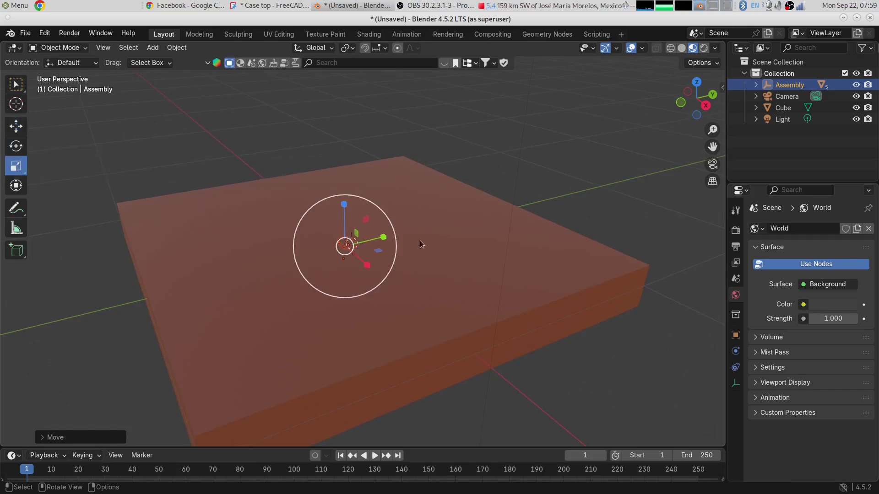
drag(395, 228, 689, 77)
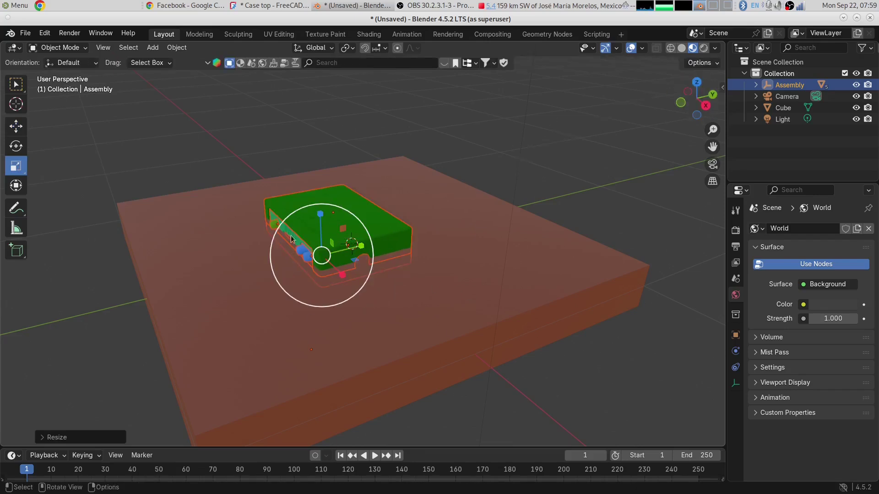
click(16, 125)
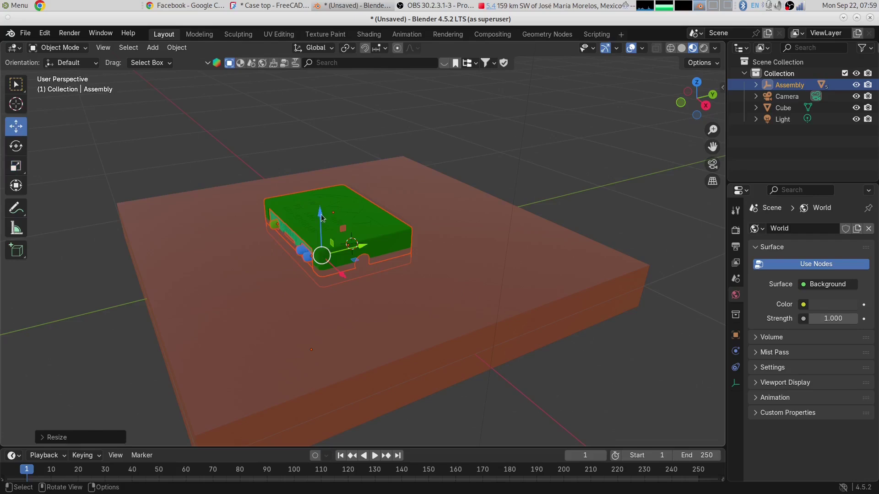
drag(320, 214, 320, 194)
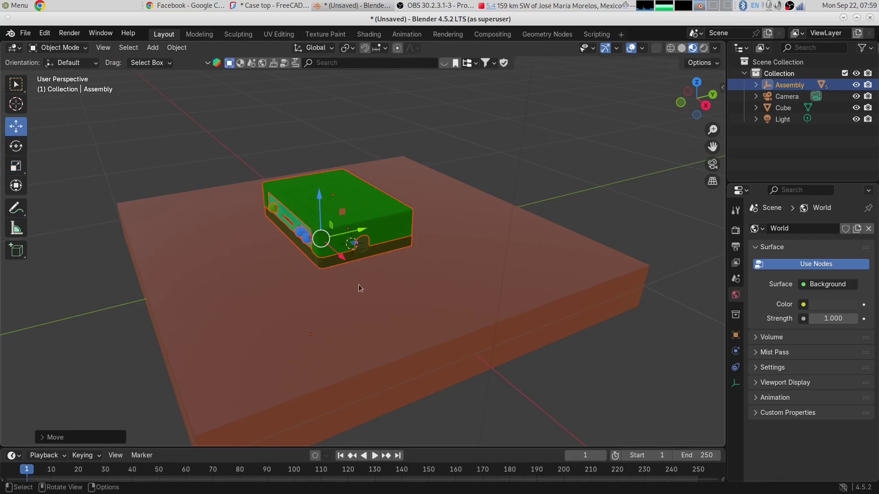
click(322, 292)
middle_drag(334, 279, 369, 286)
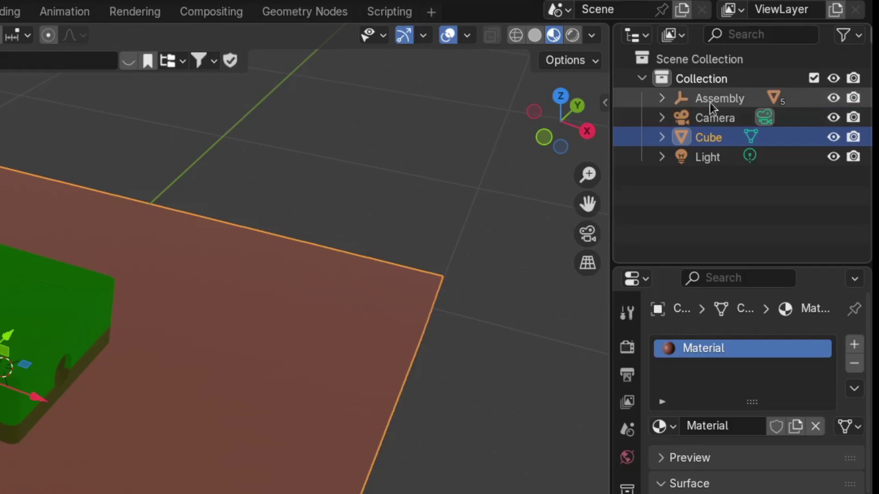
- List the Assembly's five parts in the Outliner and compare them with FreeCAD's tree
click(664, 101)
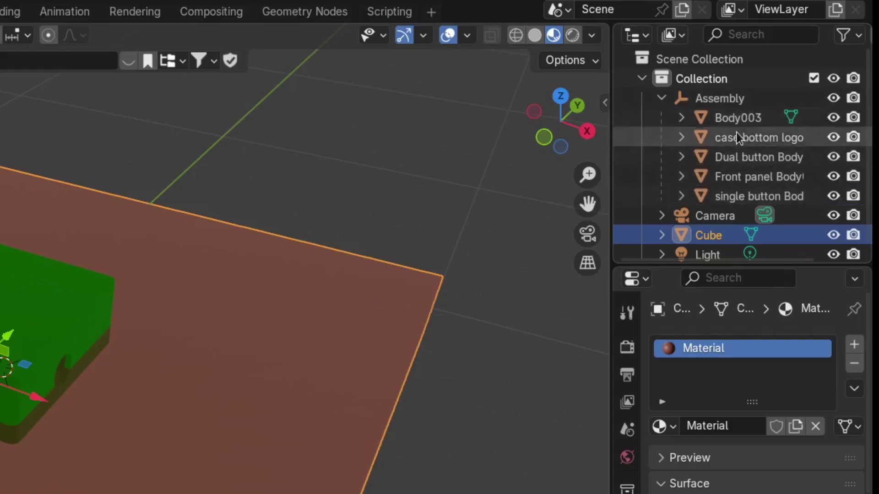
key(alt+Tab)
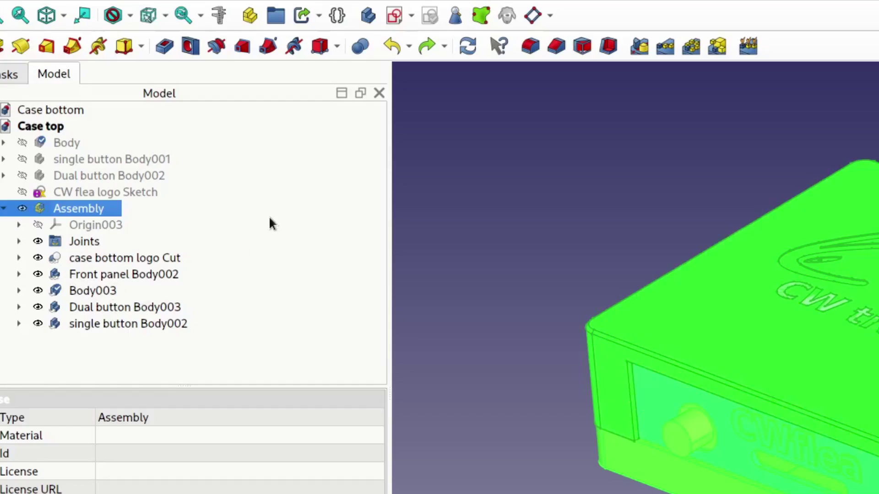
key(alt+Tab)
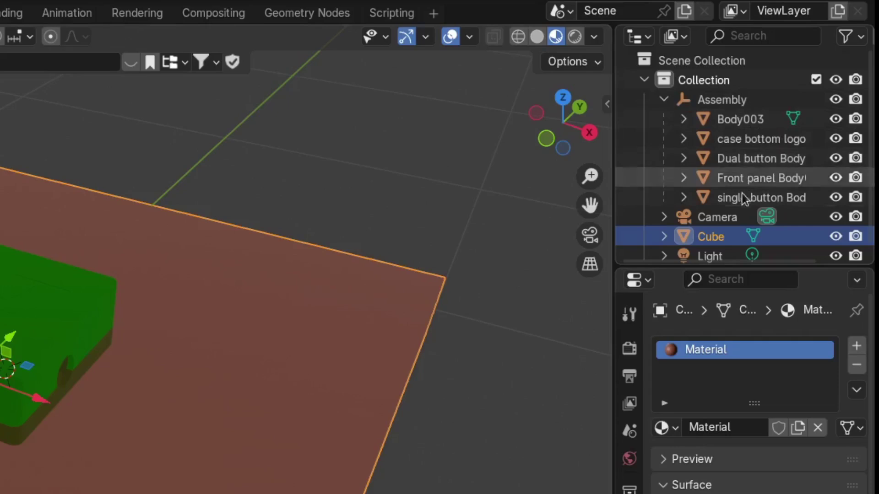
click(708, 157)
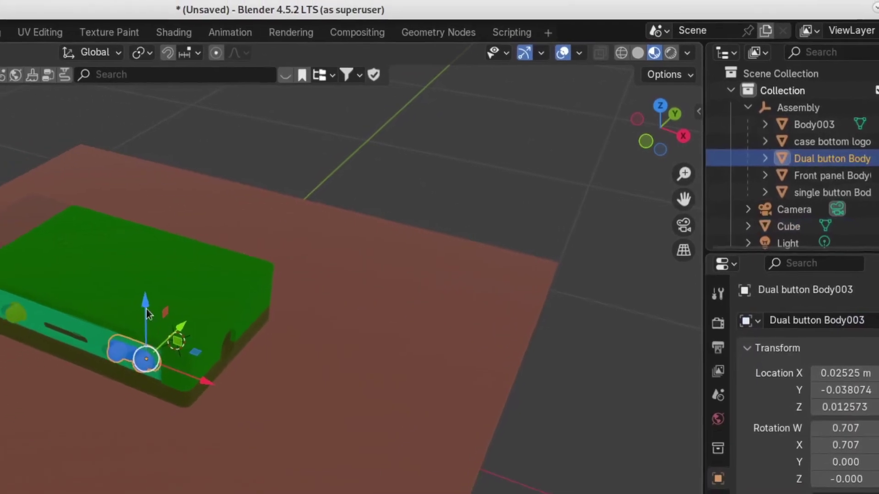
drag(153, 314, 162, 216)
key(ctrl+z)
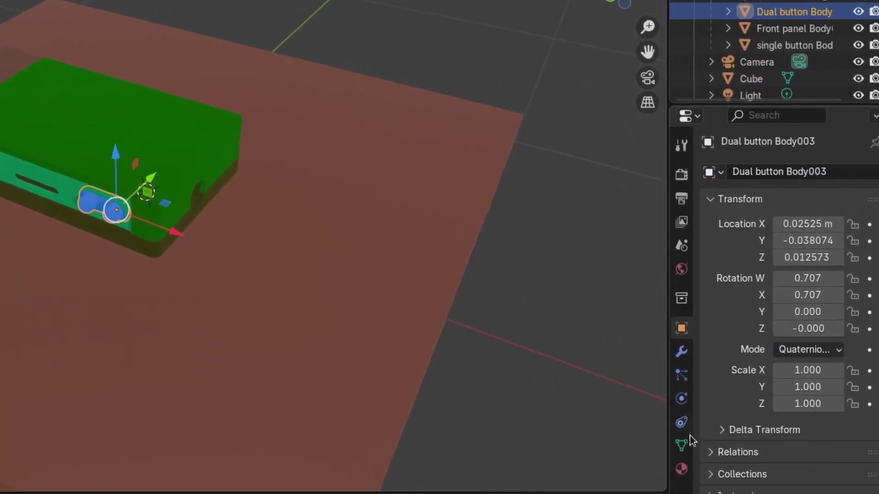
click(681, 465)
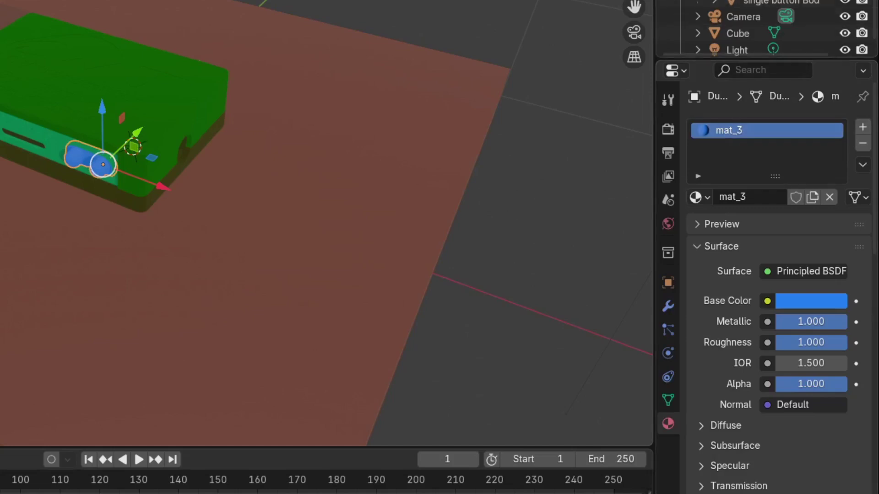
click(110, 169)
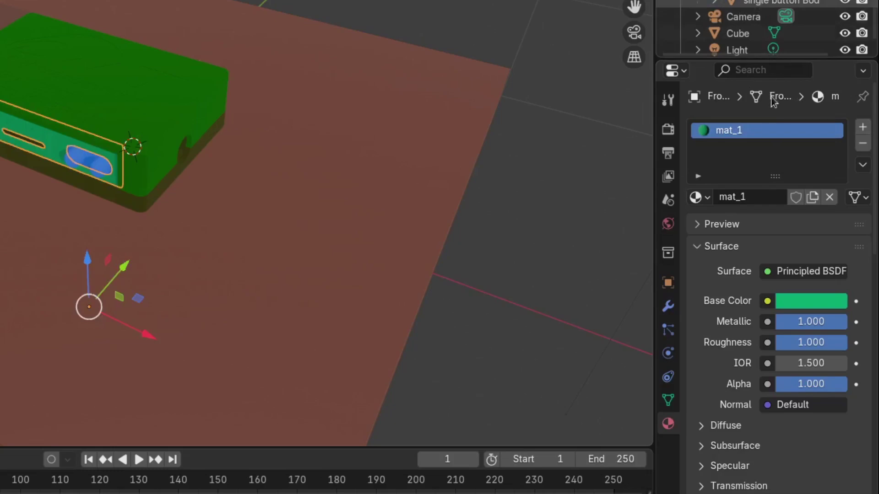
key(ctrl+z)
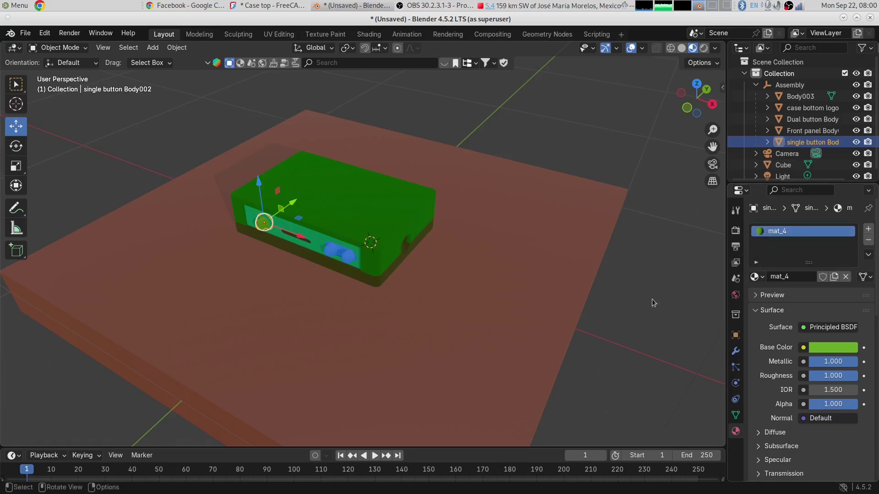
click(288, 283)
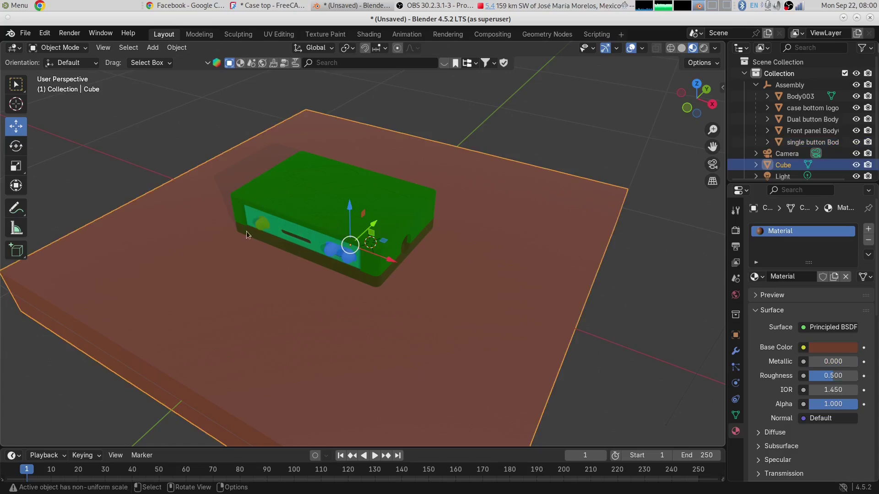
key(alt+Tab)
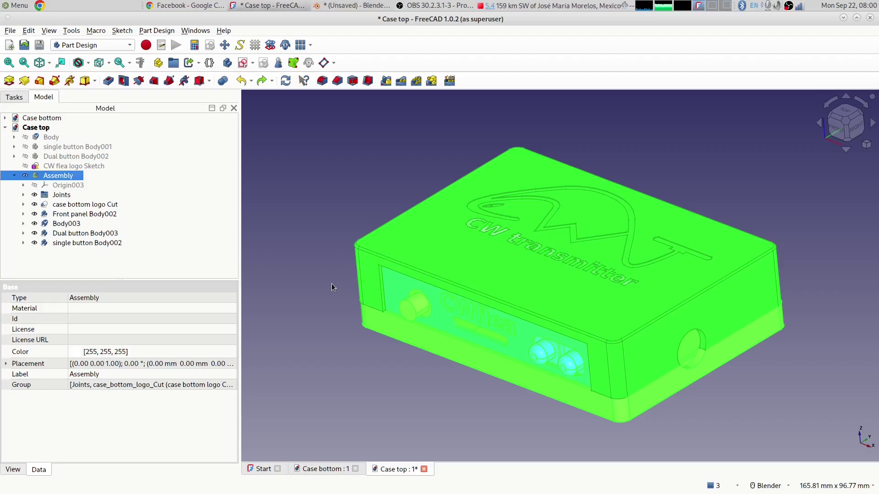
click(371, 398)
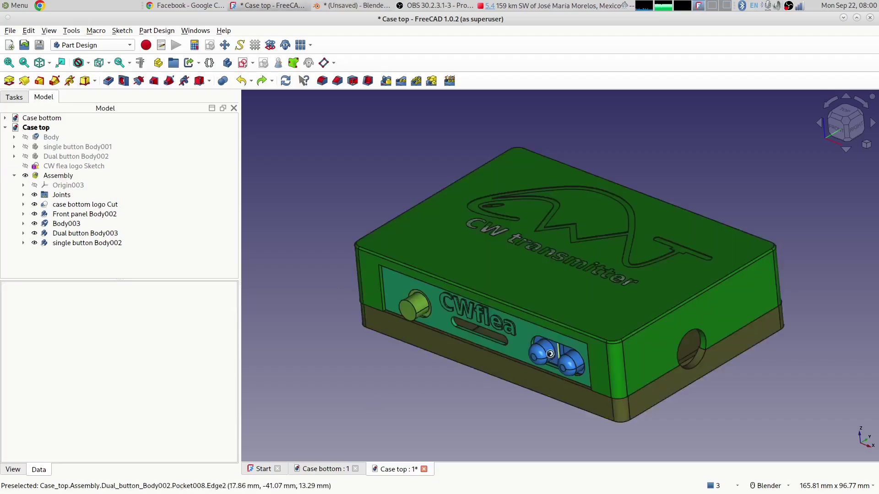
key(alt+Tab)
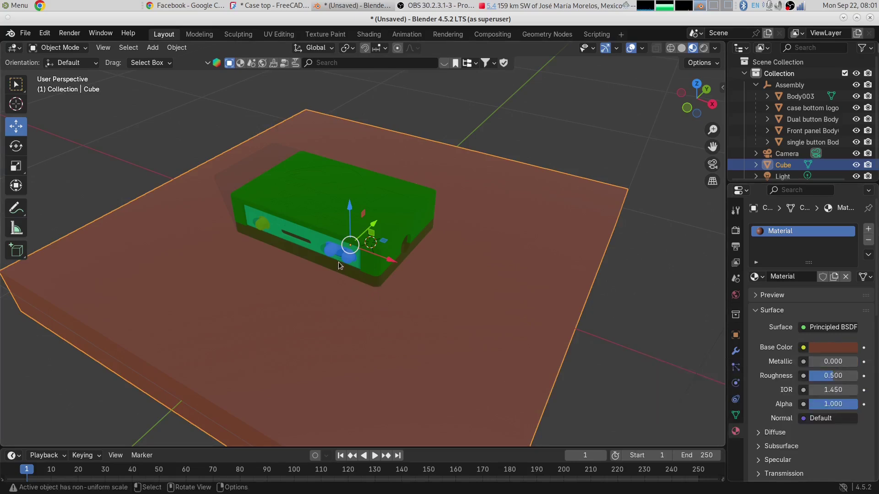
- Take Body003 out of Edit Mode back to Object Mode, then select the Cube plane
scroll(341, 265, up, 2)
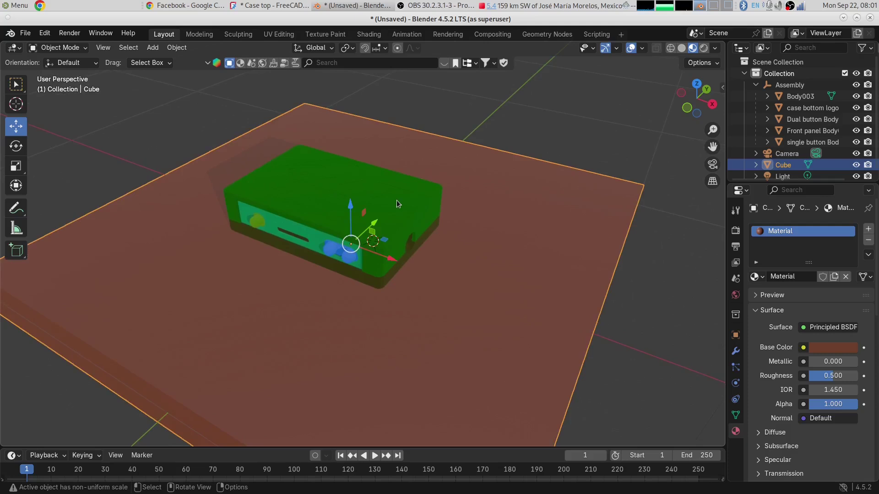
click(392, 214)
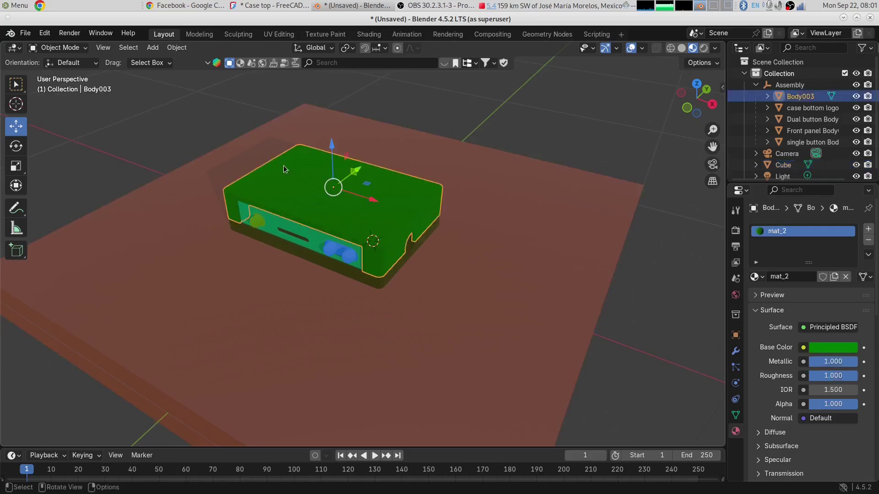
key(Tab)
scroll(343, 194, up, 1)
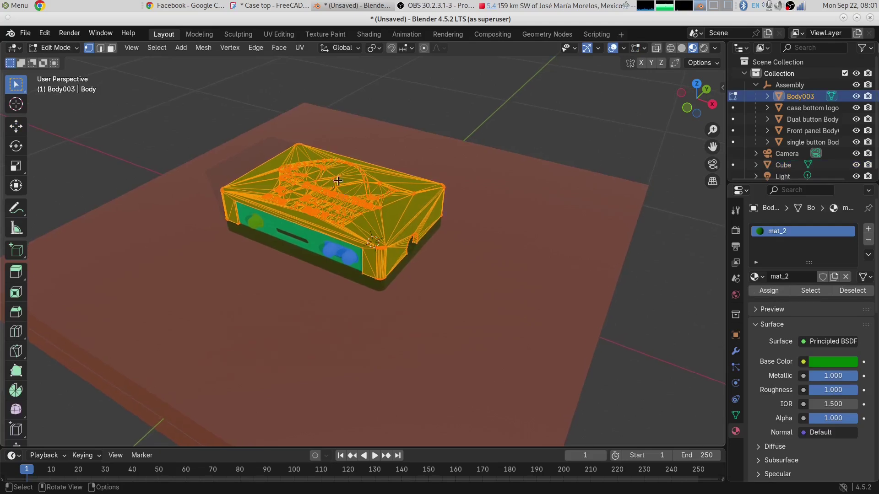
click(73, 48)
click(73, 61)
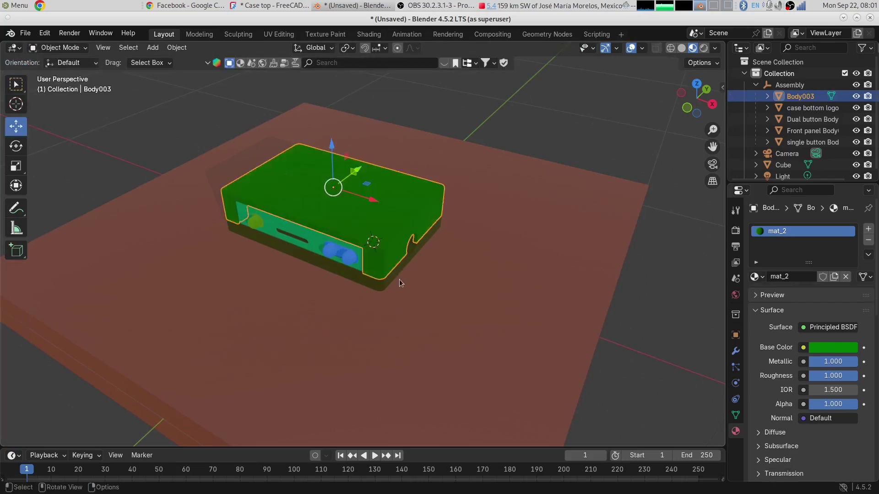
click(464, 282)
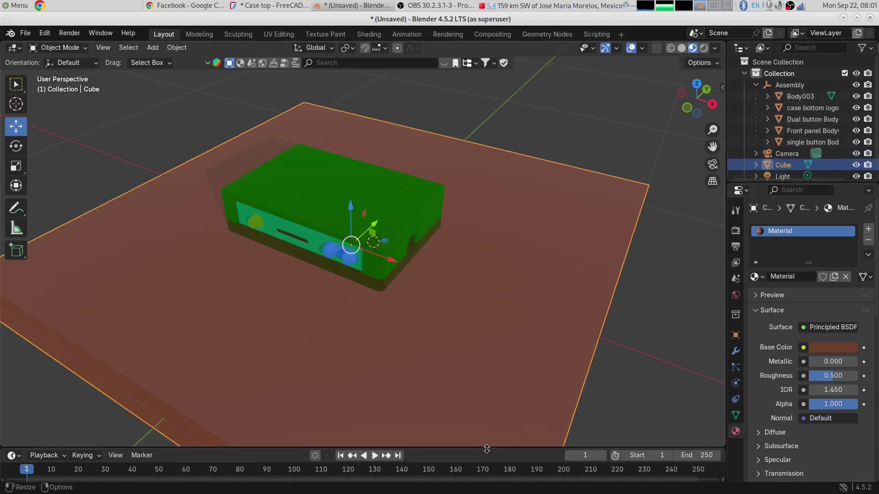
- Enlarge the timeline, set End to 60, go to frame 60 and select Body003
drag(487, 445, 259, 336)
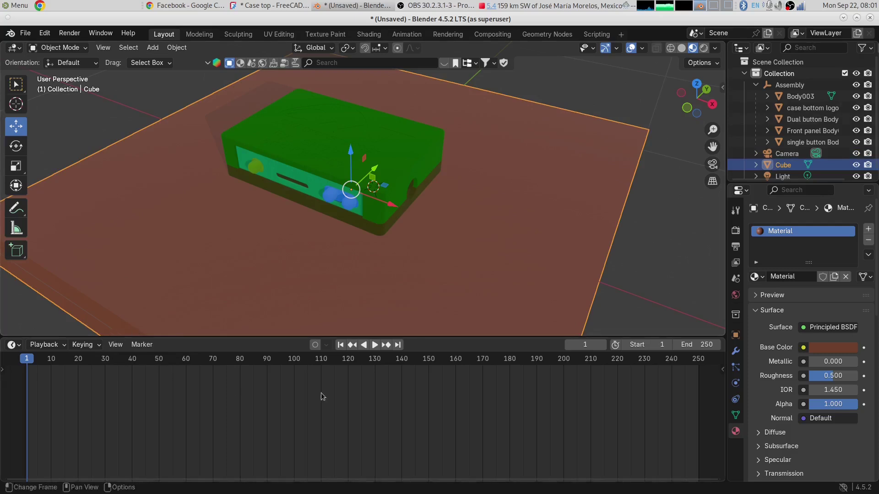
click(704, 346)
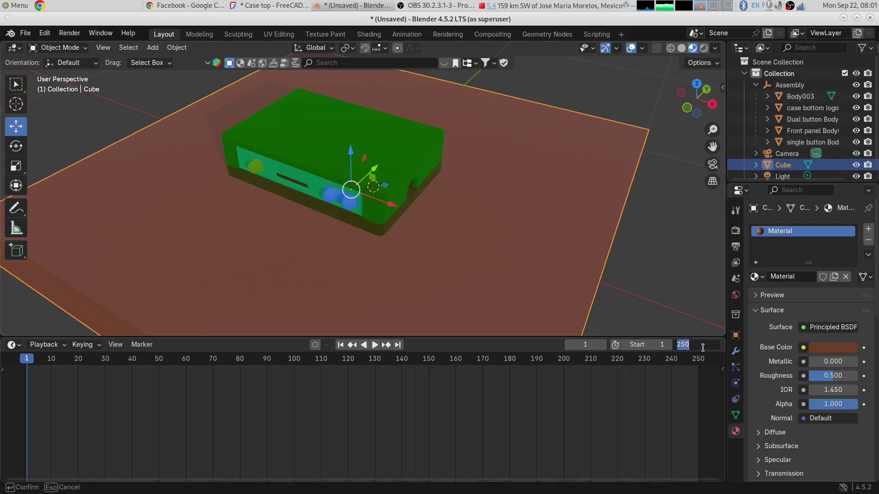
text(60)
key(Return)
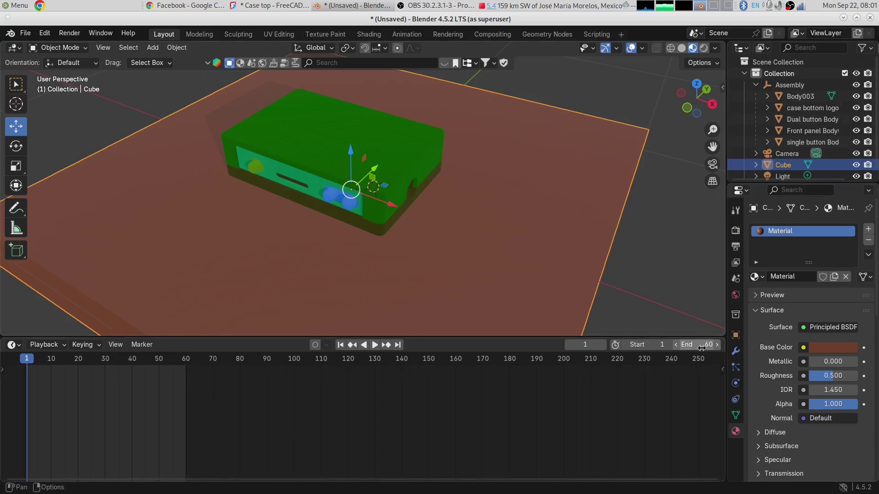
click(187, 362)
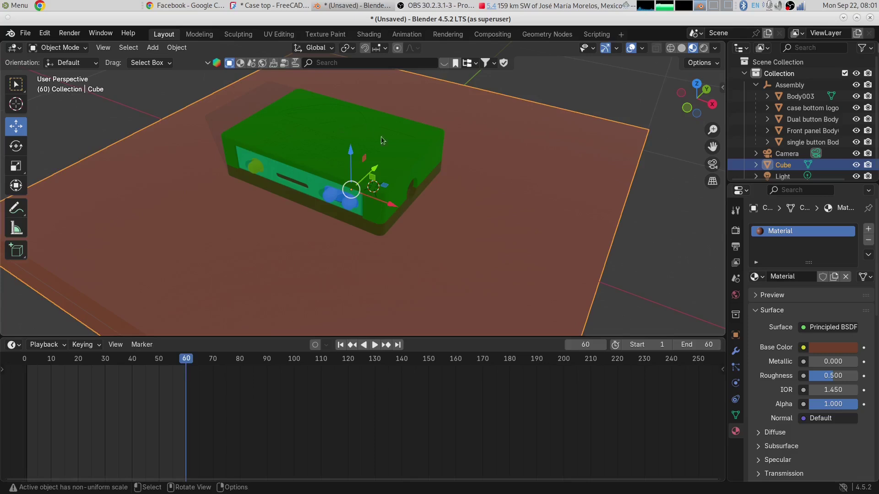
click(392, 161)
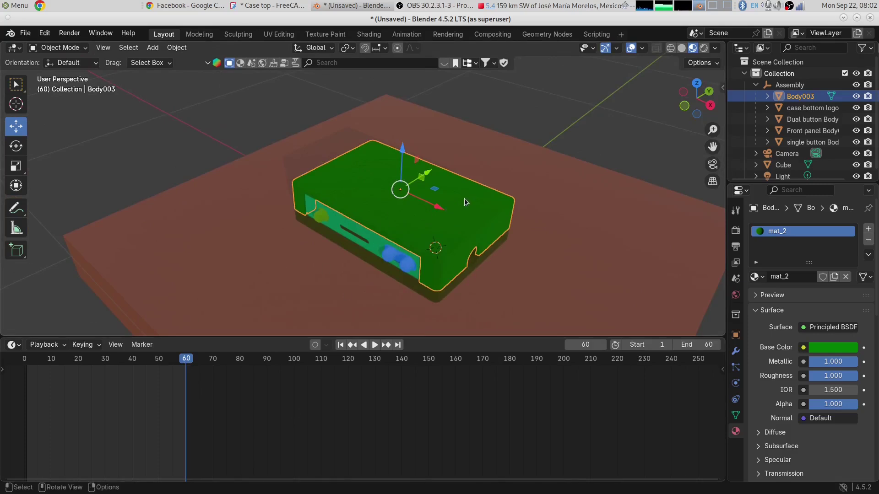
- Key the lid's seated location at frame 60, then raise it about 0.41 m and key it at frame 40
key(k)
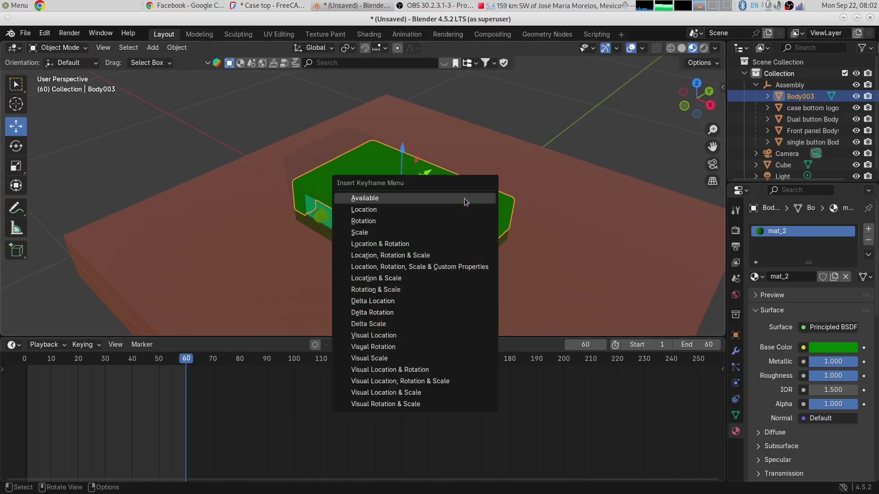
click(413, 212)
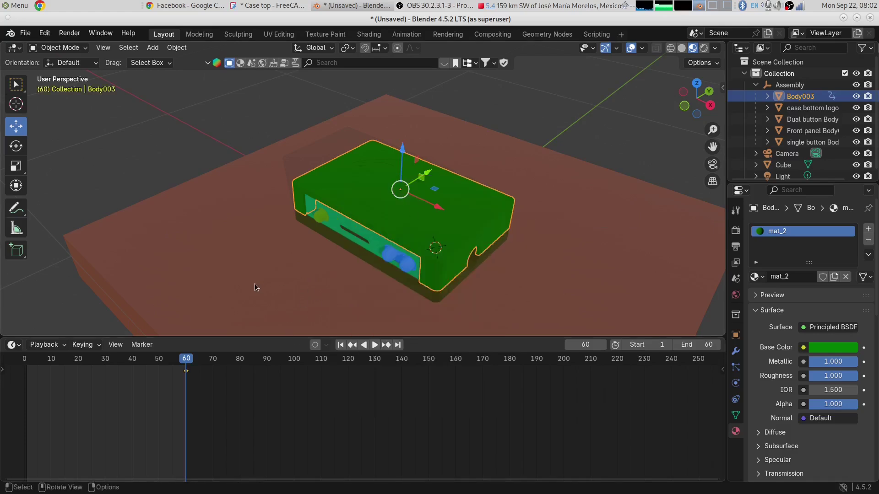
click(133, 364)
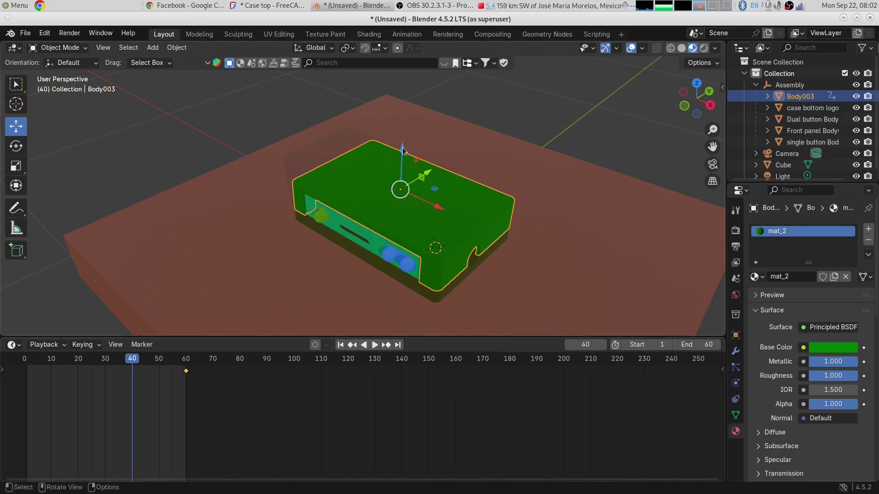
drag(403, 149, 410, 337)
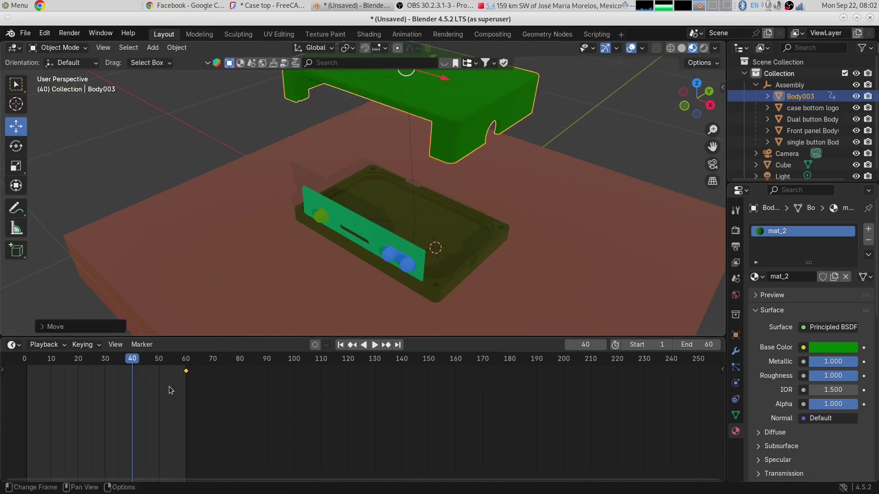
key(k)
click(375, 105)
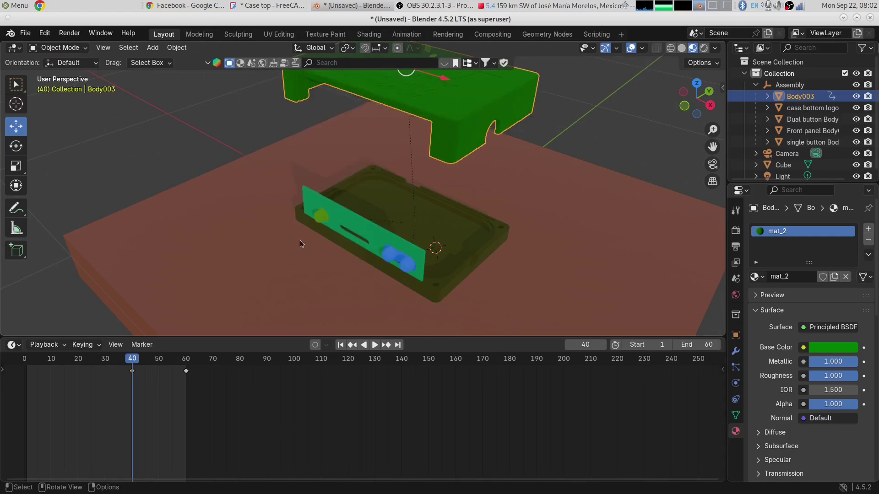
- Key the seated locations of the Dual button and single button bodies at frame 40
click(407, 264)
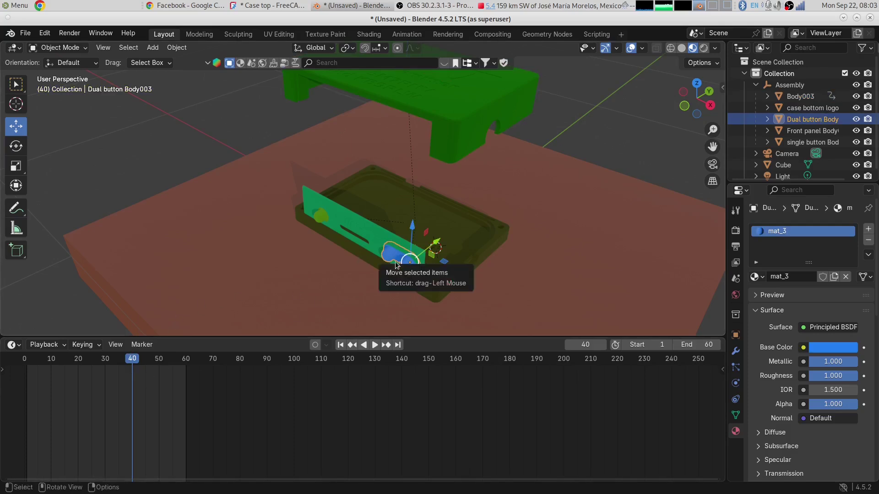
key(k)
click(374, 259)
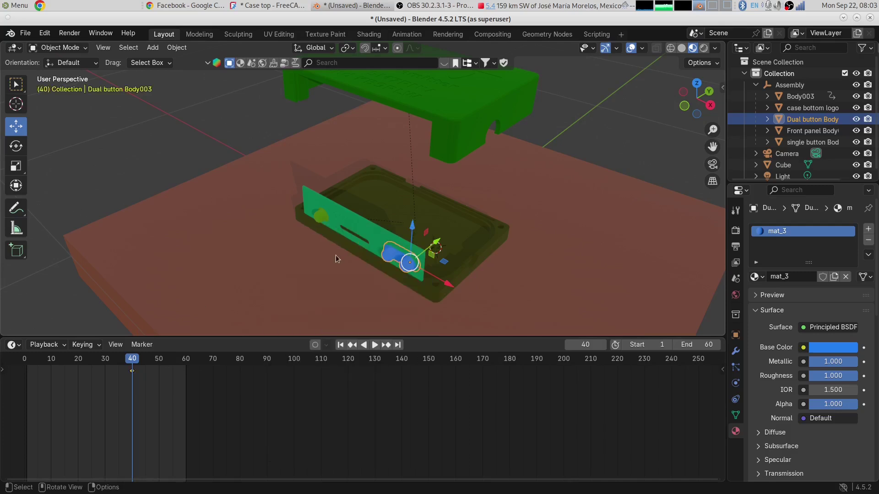
click(321, 218)
key(k)
click(321, 218)
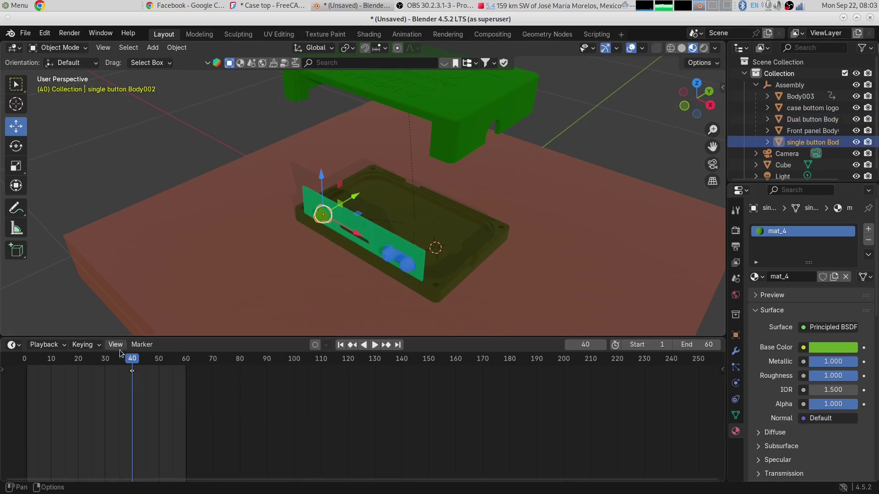
- At frame 30, shift both buttons about 0.3 m along Y out of the case and key them
click(106, 361)
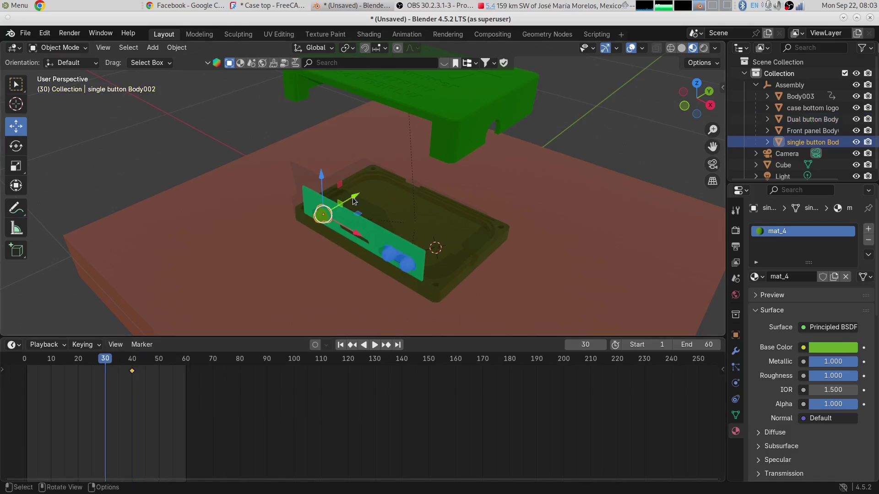
drag(363, 197, 417, 160)
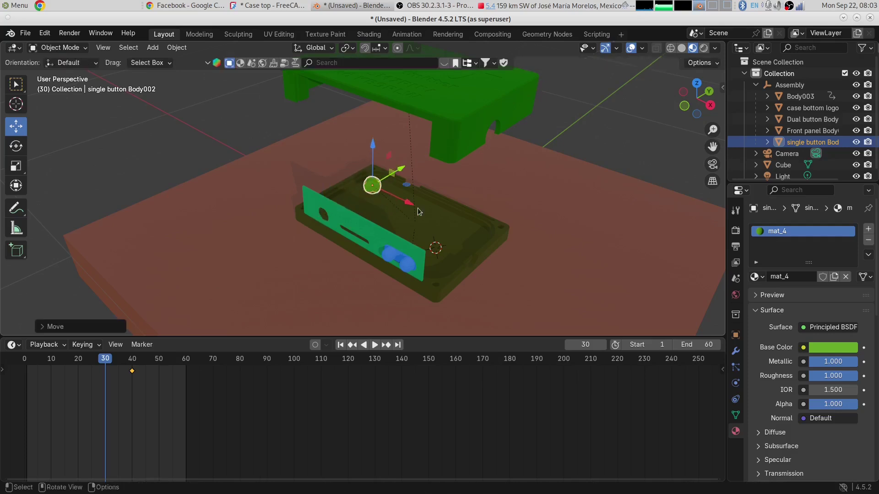
key(k)
click(381, 199)
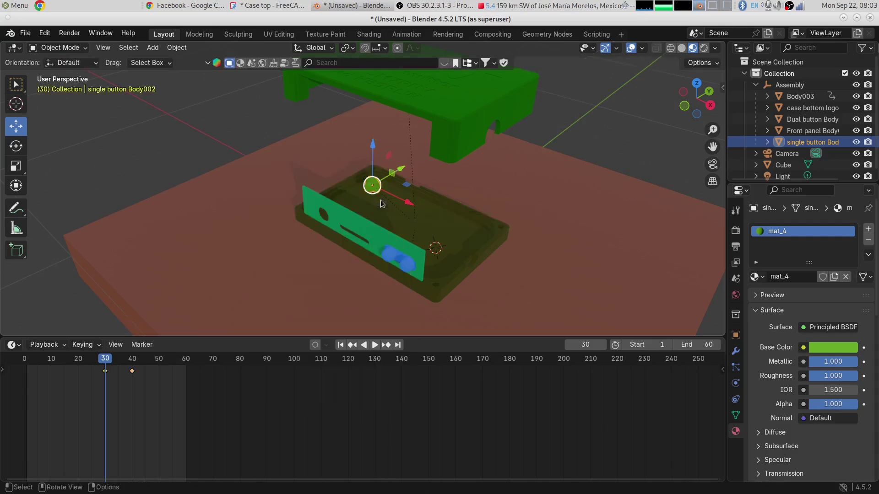
click(409, 262)
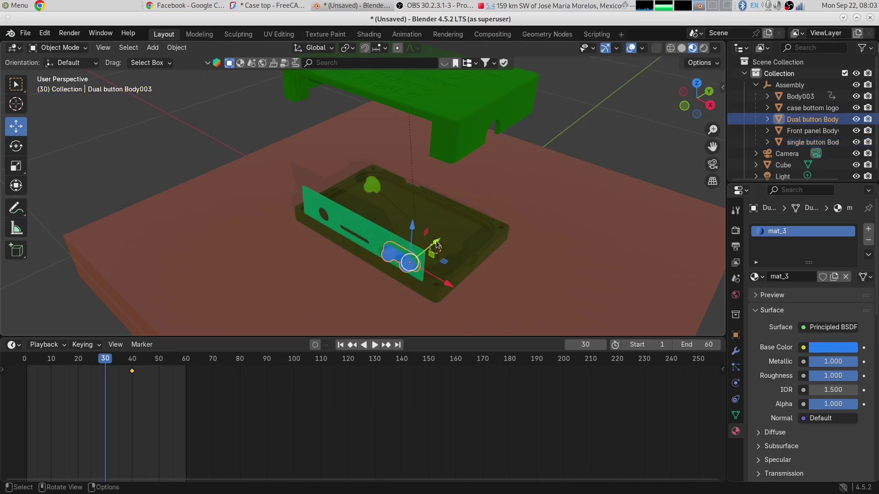
drag(438, 243, 491, 204)
key(i)
click(456, 226)
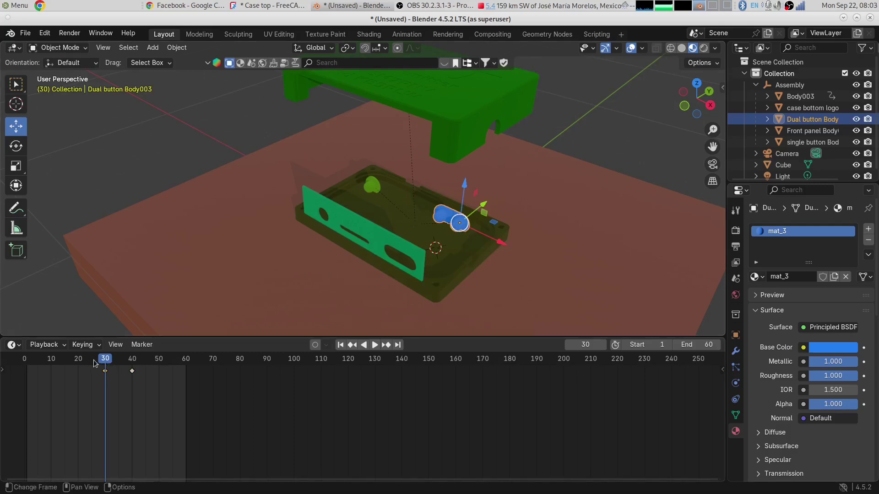
click(78, 363)
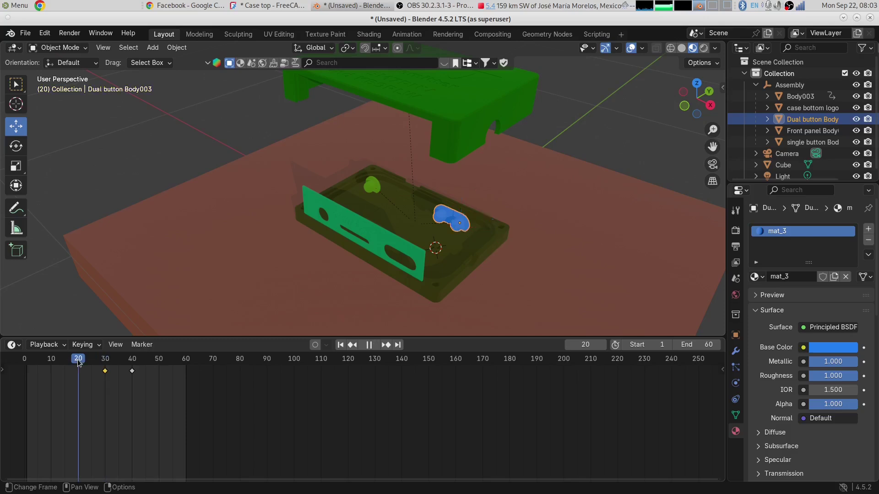
- Key the Front panel Body002's seated location at frame 20
click(377, 235)
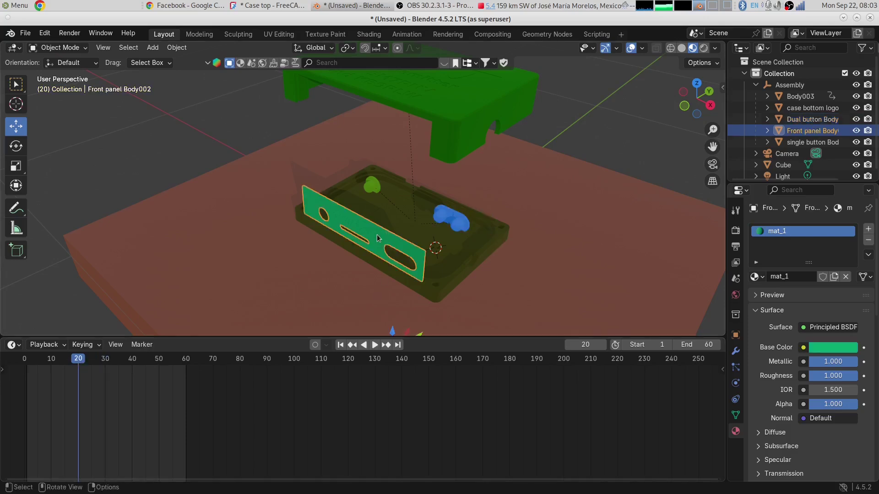
key(k)
click(377, 234)
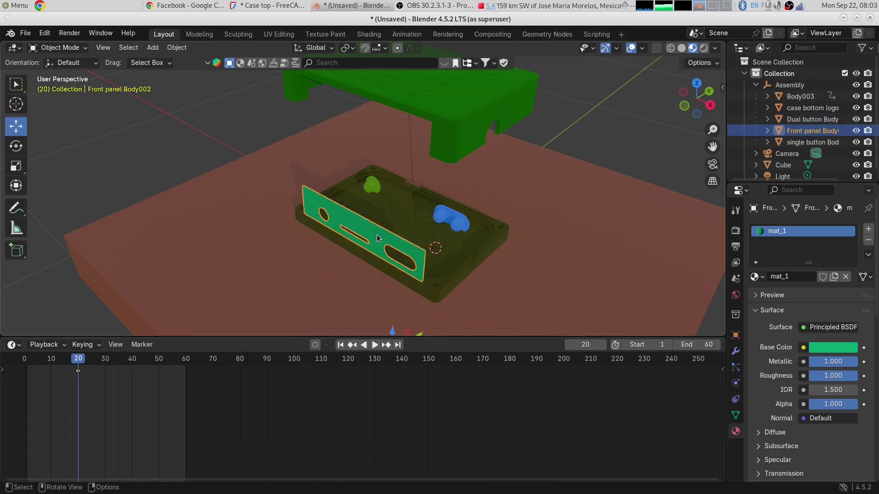
- Key the front panel 0.41 m away from the case at frame 1, then play the animation
click(26, 361)
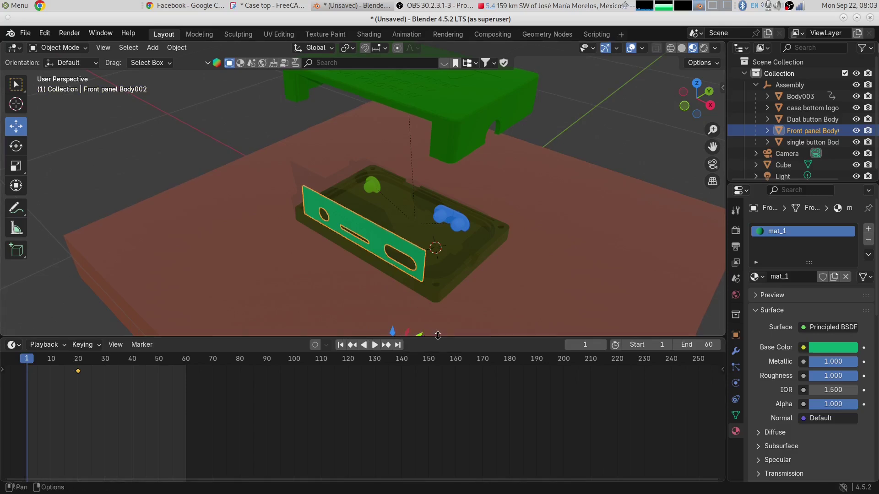
drag(434, 337, 326, 414)
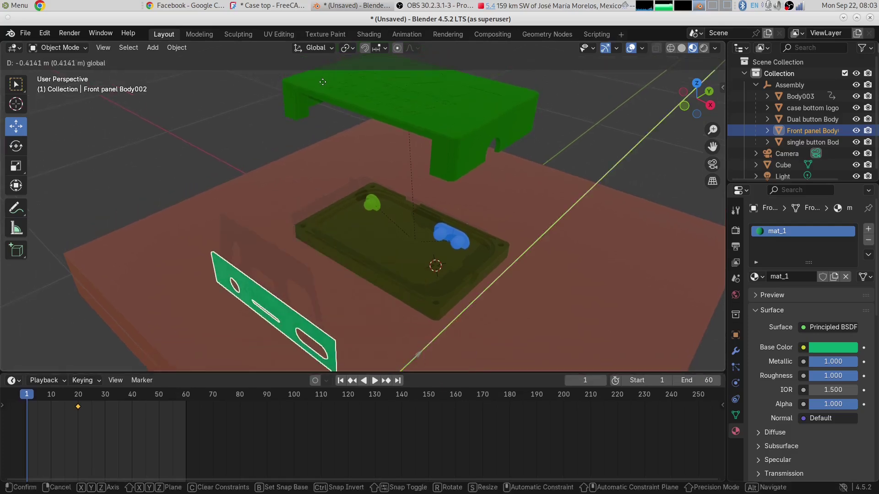
key(k)
click(271, 282)
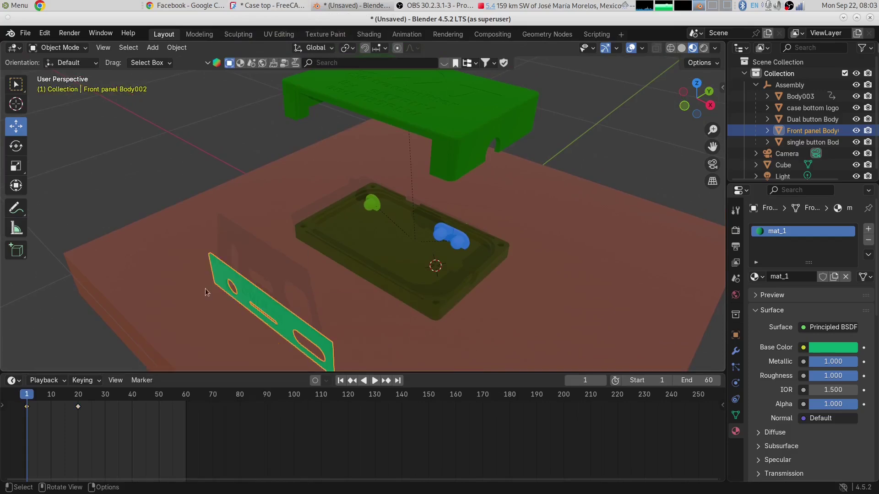
click(376, 381)
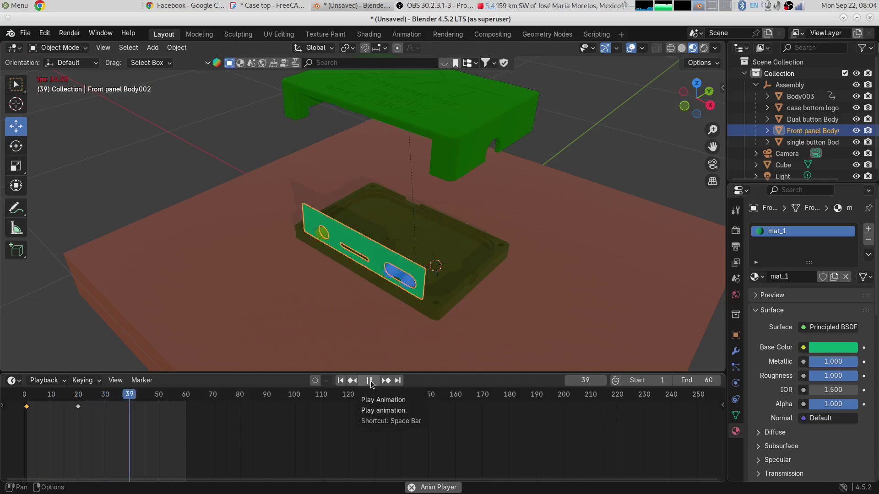
- Pause the assembly animation playback, leaving it stopped at frame 4
click(370, 381)
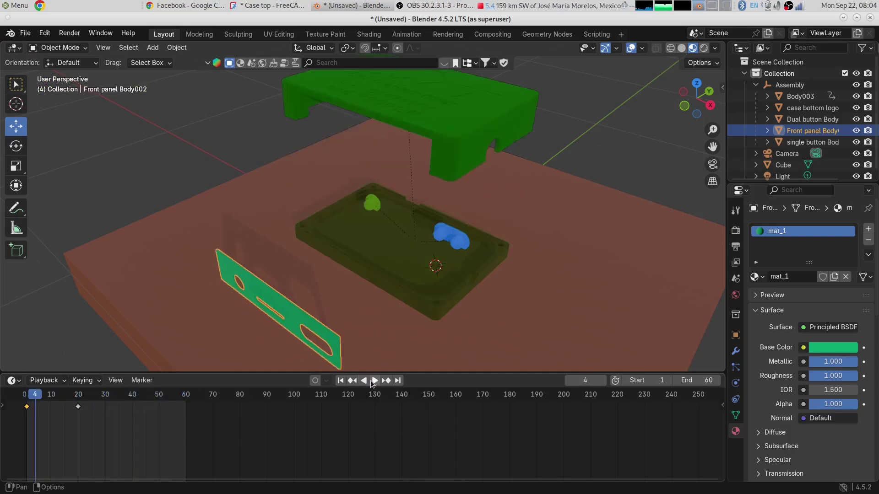